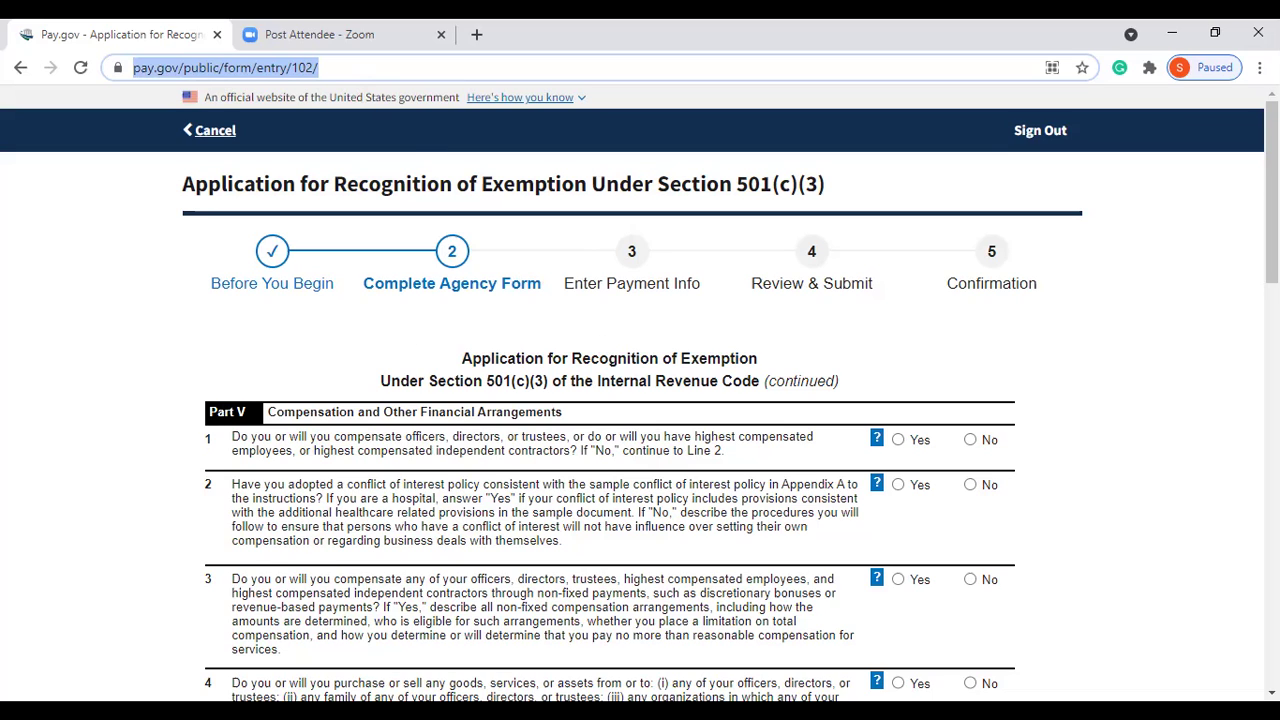
Zoom the Part V page to 150% using the Zoom + control in Chrome's menu.
left_click_drag(1272, 190, 1272, 271)
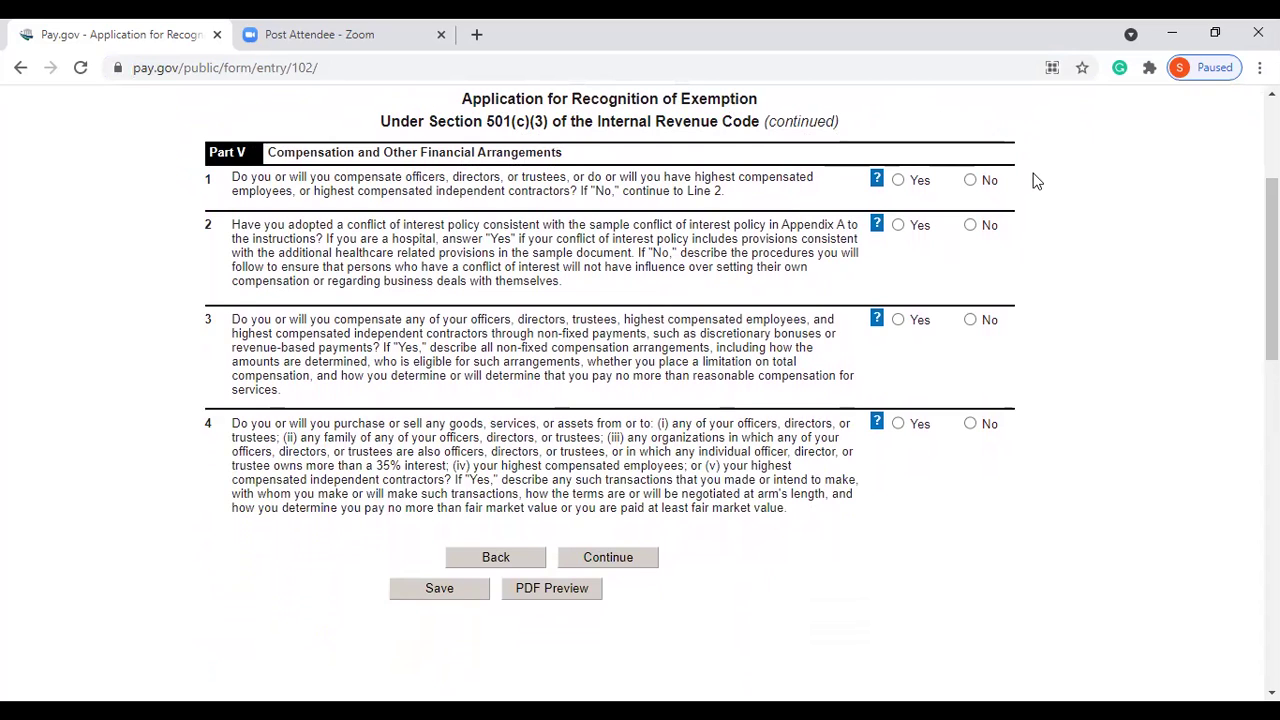
key("alt+f")
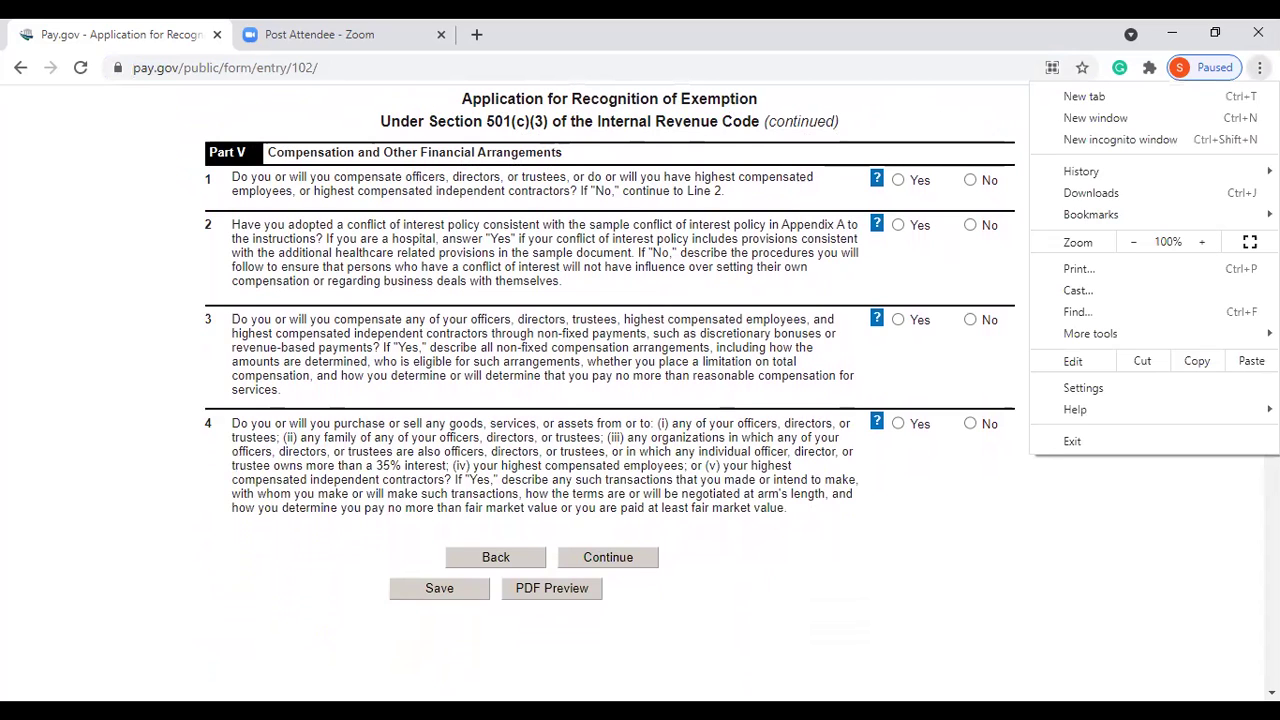
left_click(1203, 241)
left_click(1203, 241)
left_click(1203, 241)
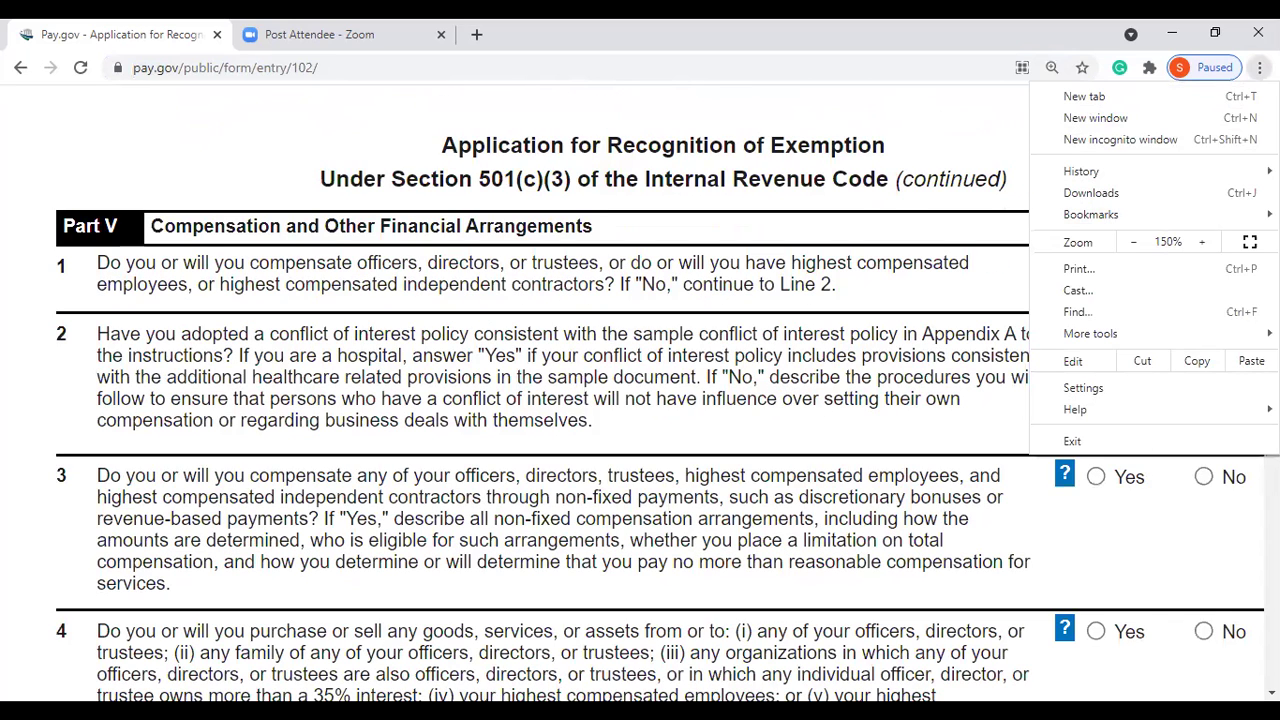
Close Chrome's menu and highlight question 1's officers, directors, trustees and highest-compensated wording.
left_click(868, 680)
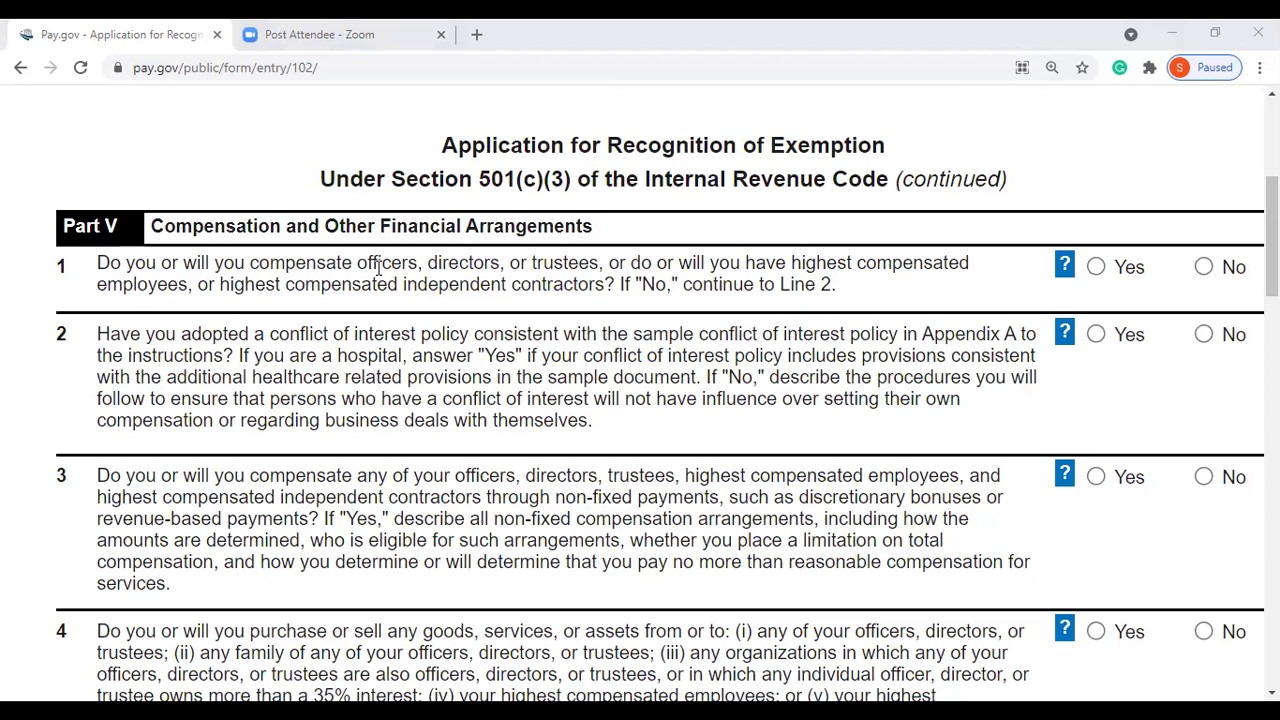
left_click_drag(357, 262, 609, 264)
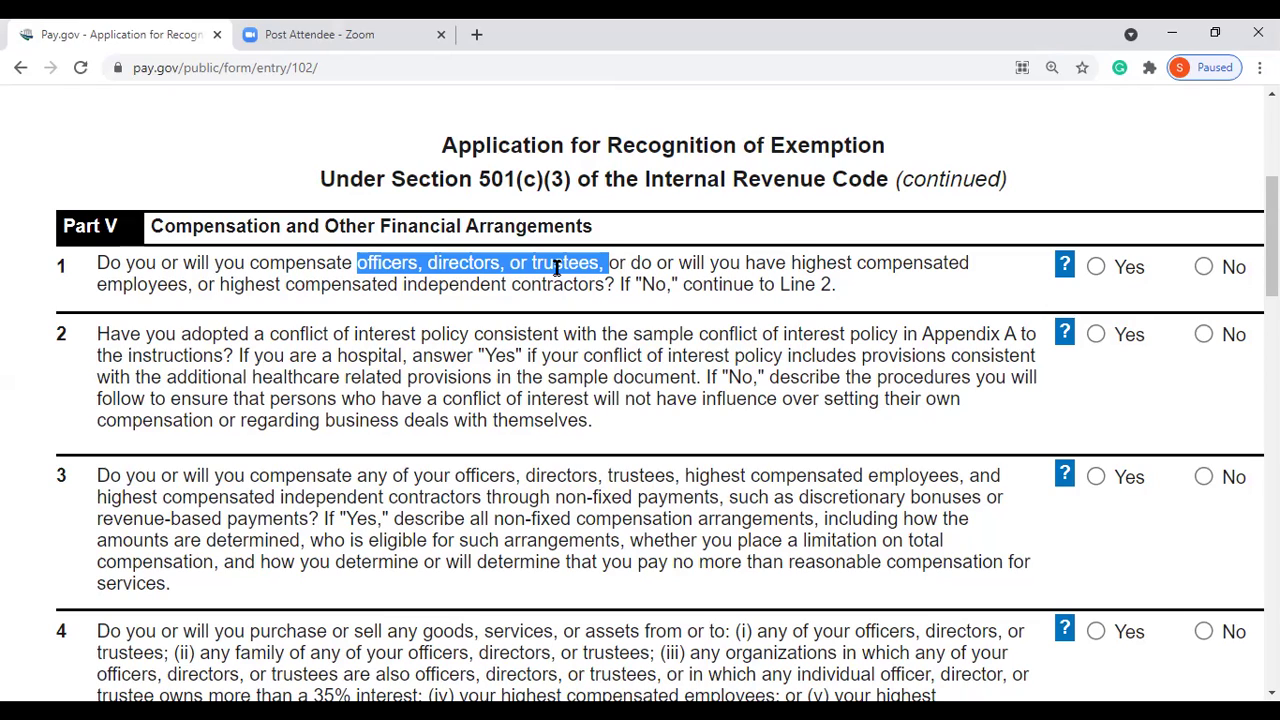
left_click(640, 266)
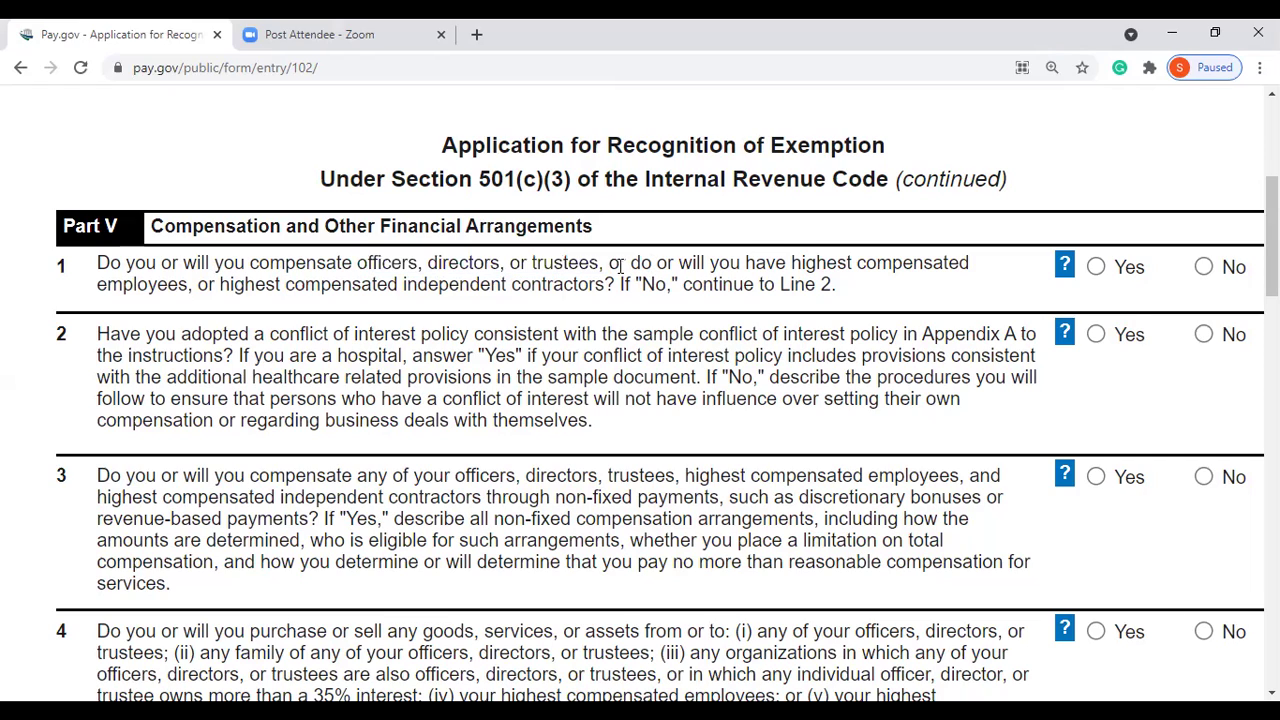
mouse_move(610, 265)
left_mouse_down()
mouse_move(963, 266)
mouse_move(980, 277)
mouse_move(624, 280)
left_mouse_up()
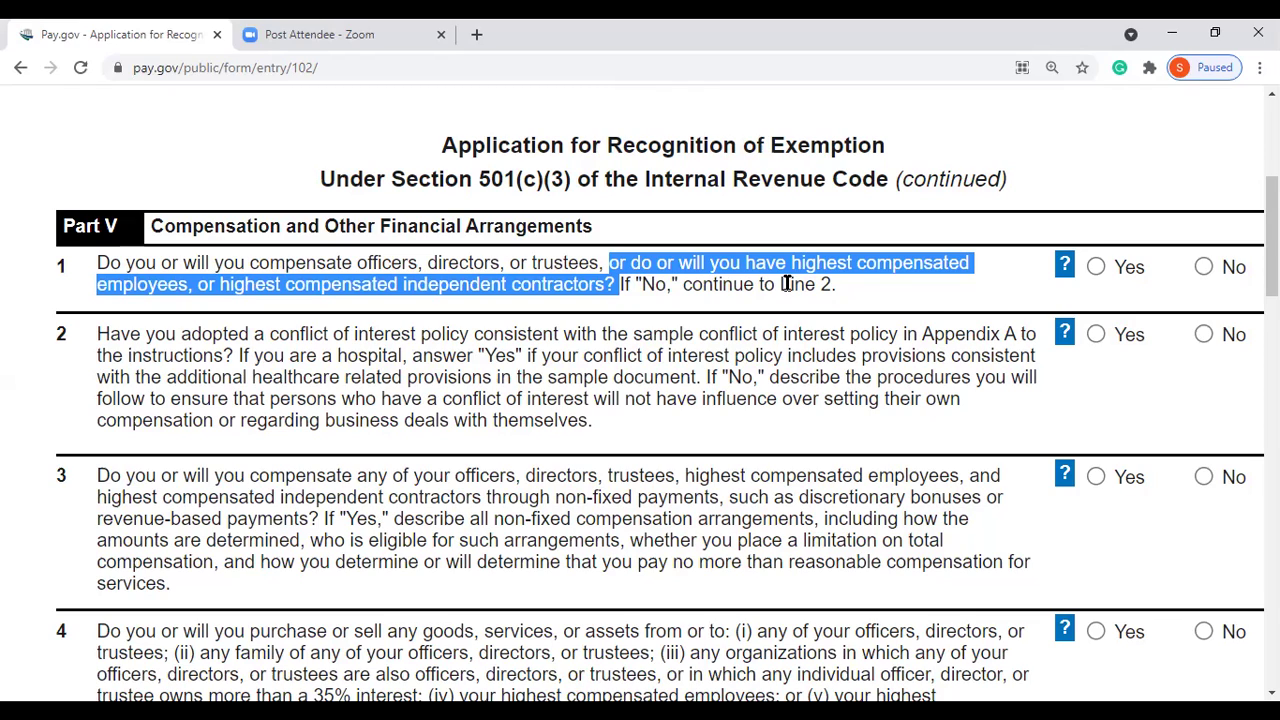
left_click(847, 285)
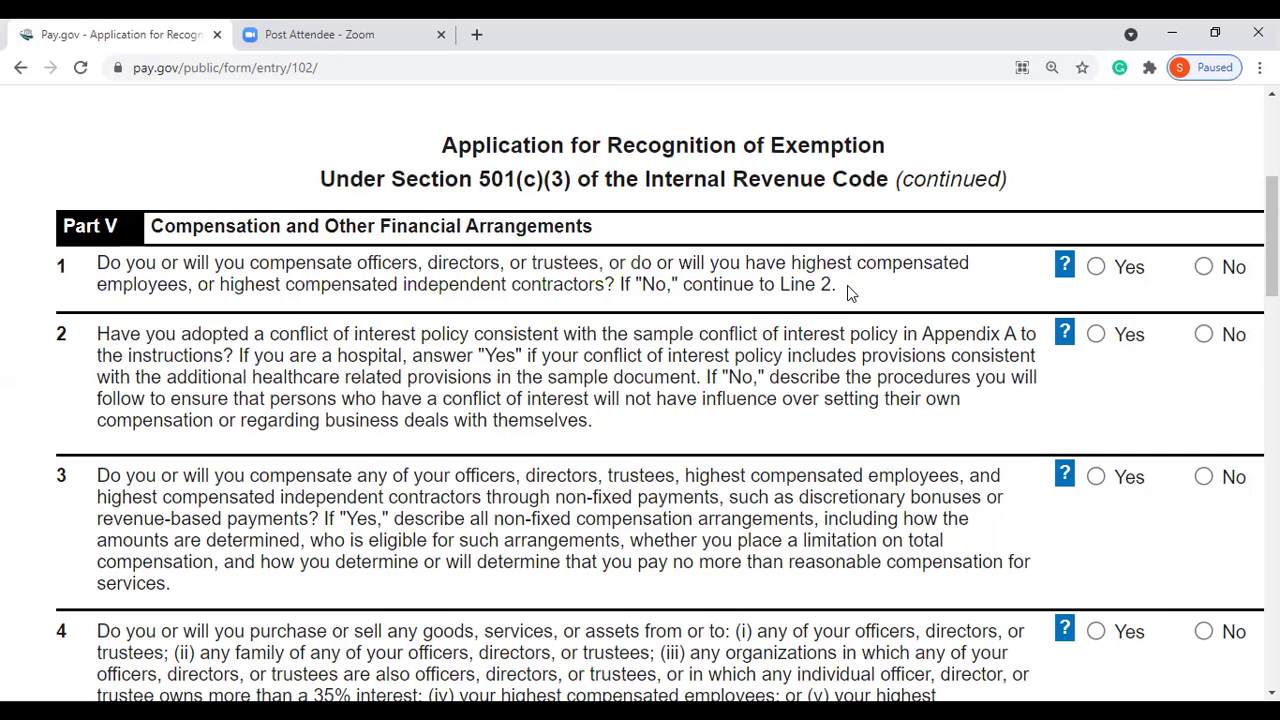
left_click(1065, 266)
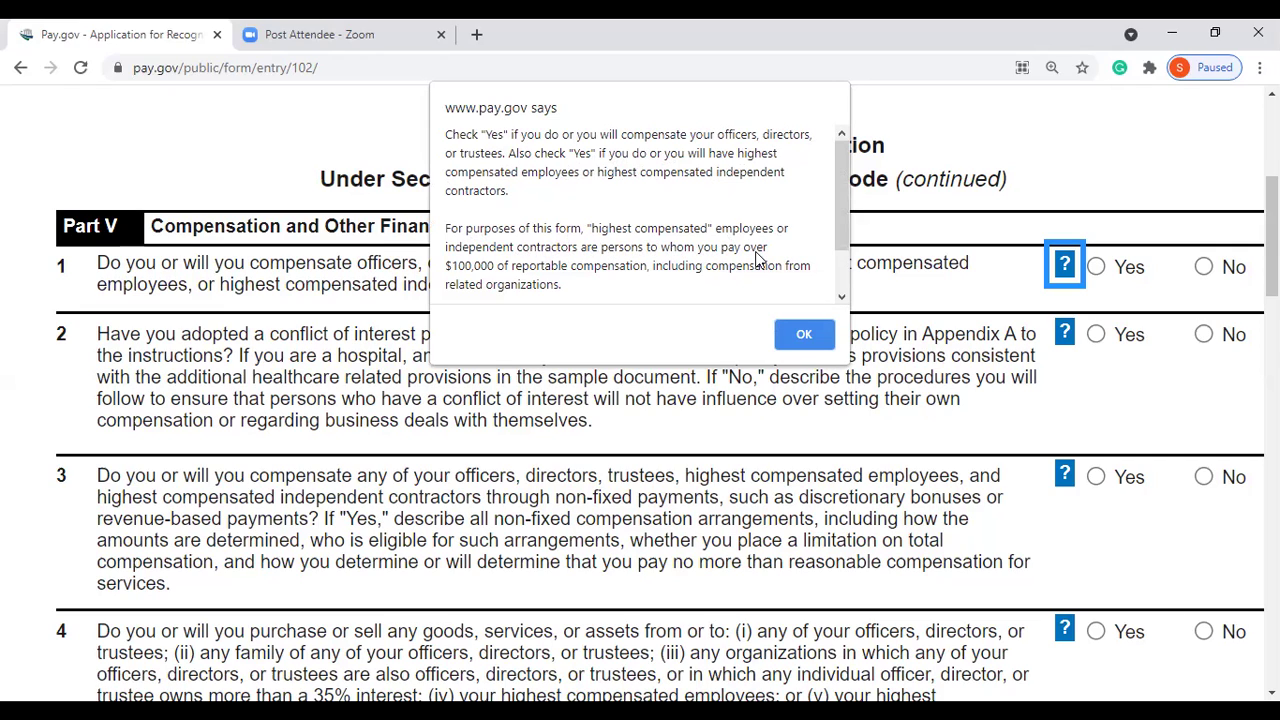
left_click_drag(841, 198, 840, 218)
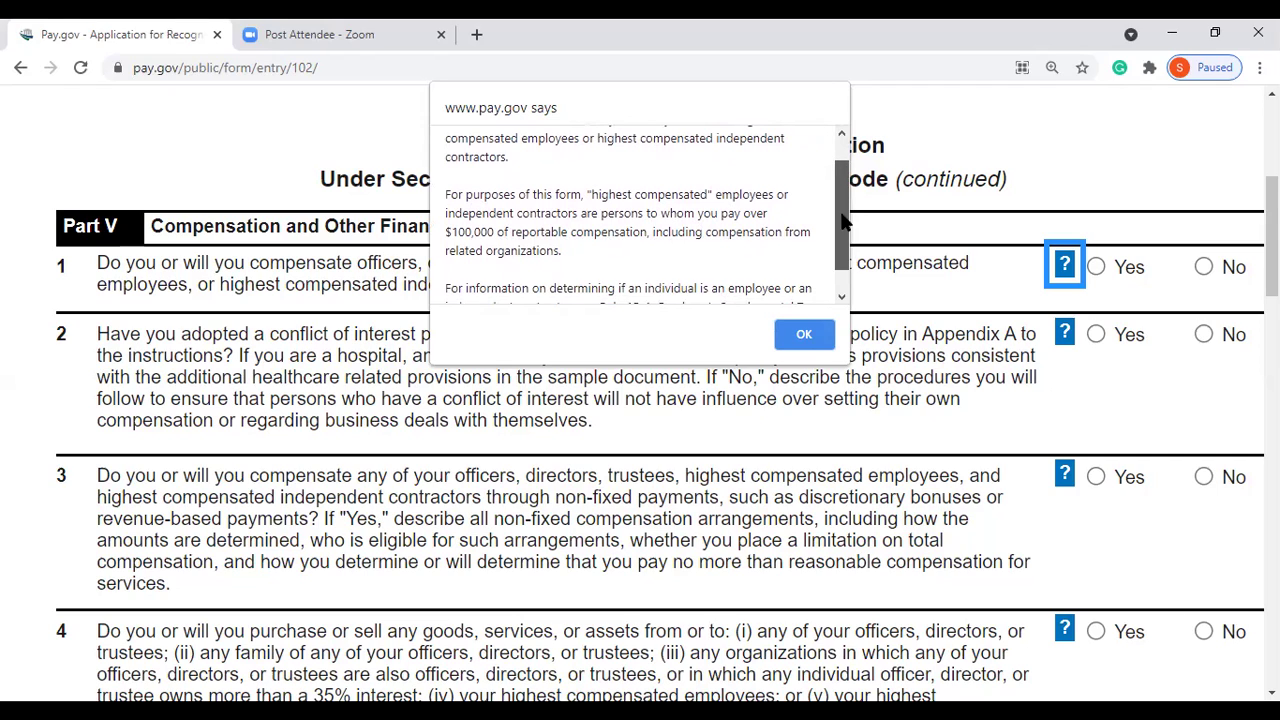
scroll(842, 262, "down", 1)
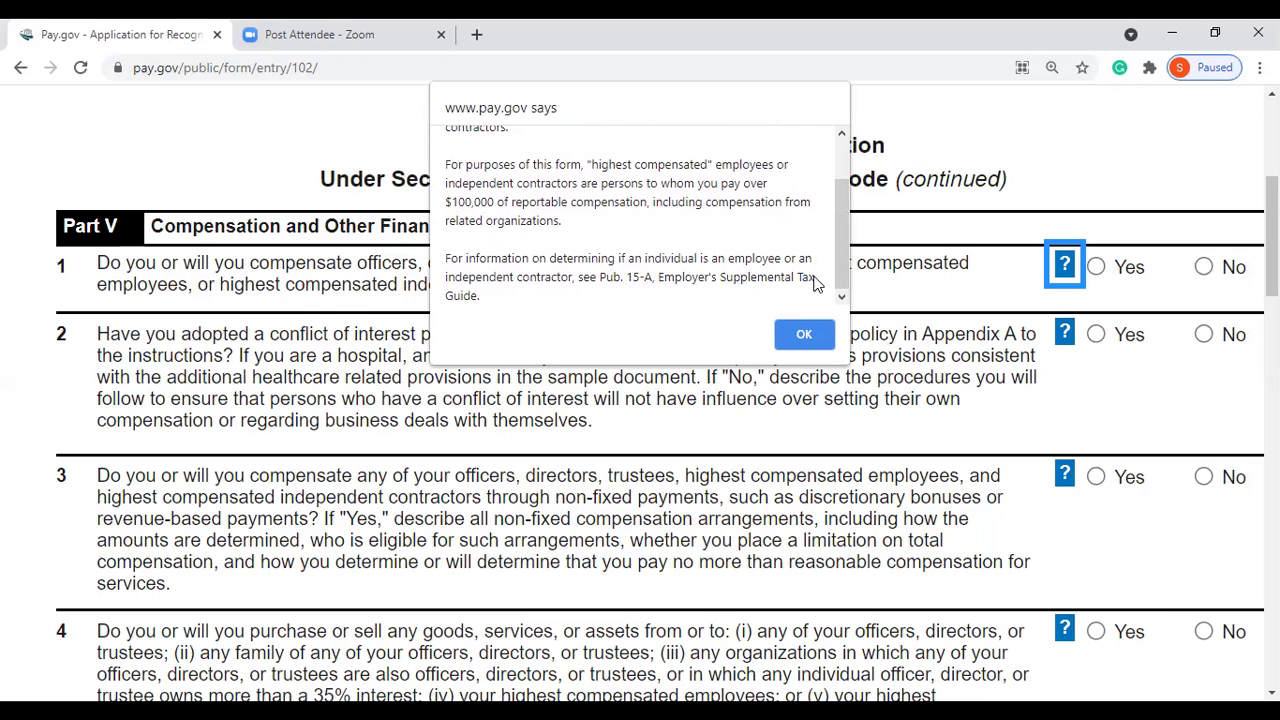
left_click_drag(834, 254, 836, 231)
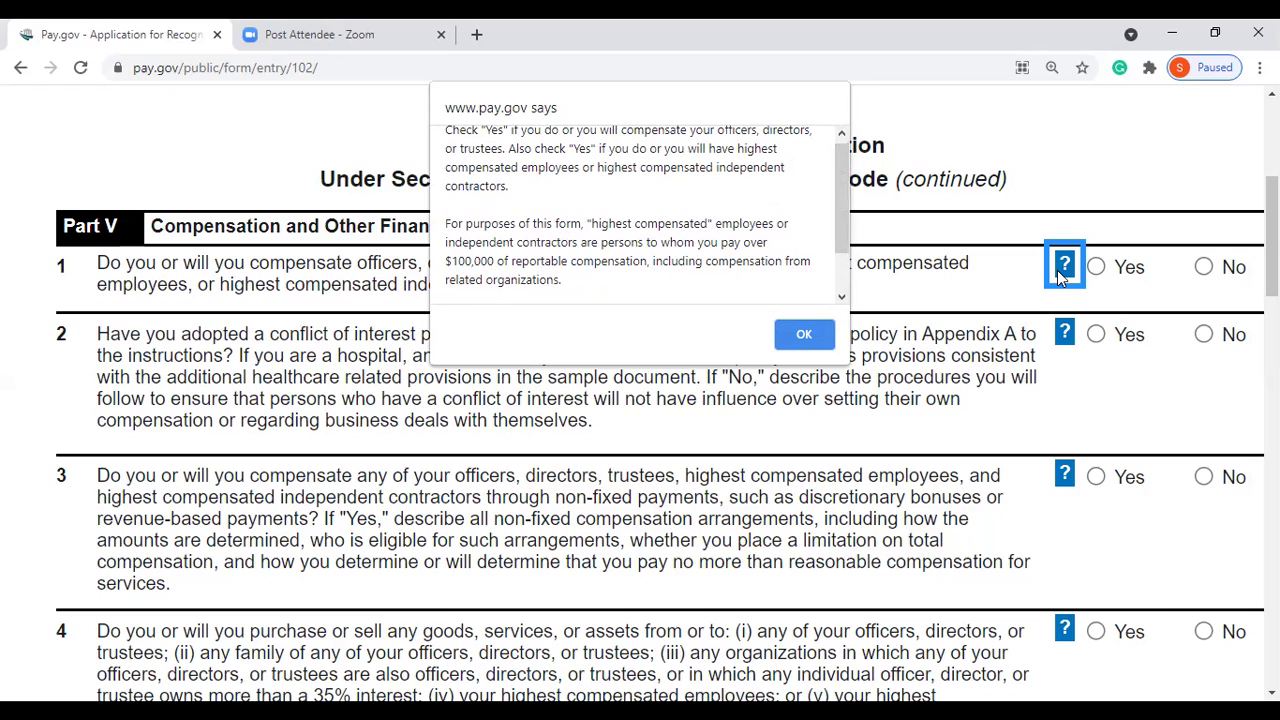
scroll(838, 206, "up", 1)
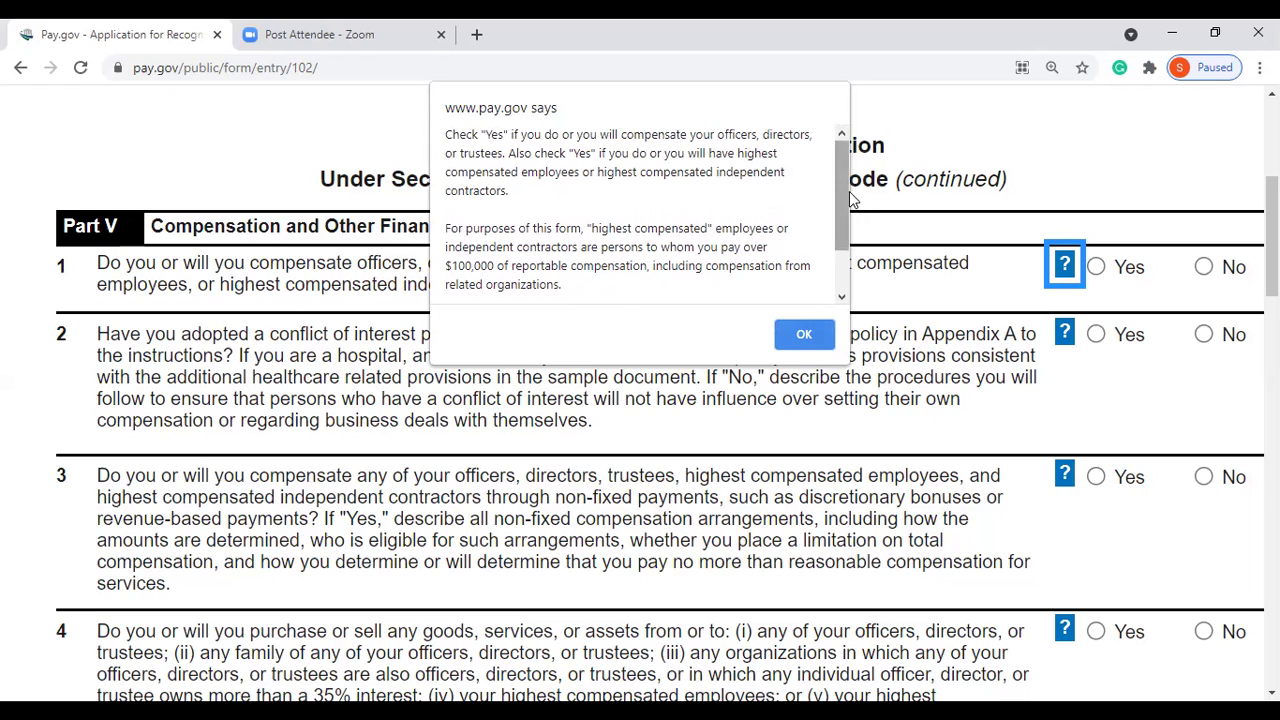
left_click(803, 332)
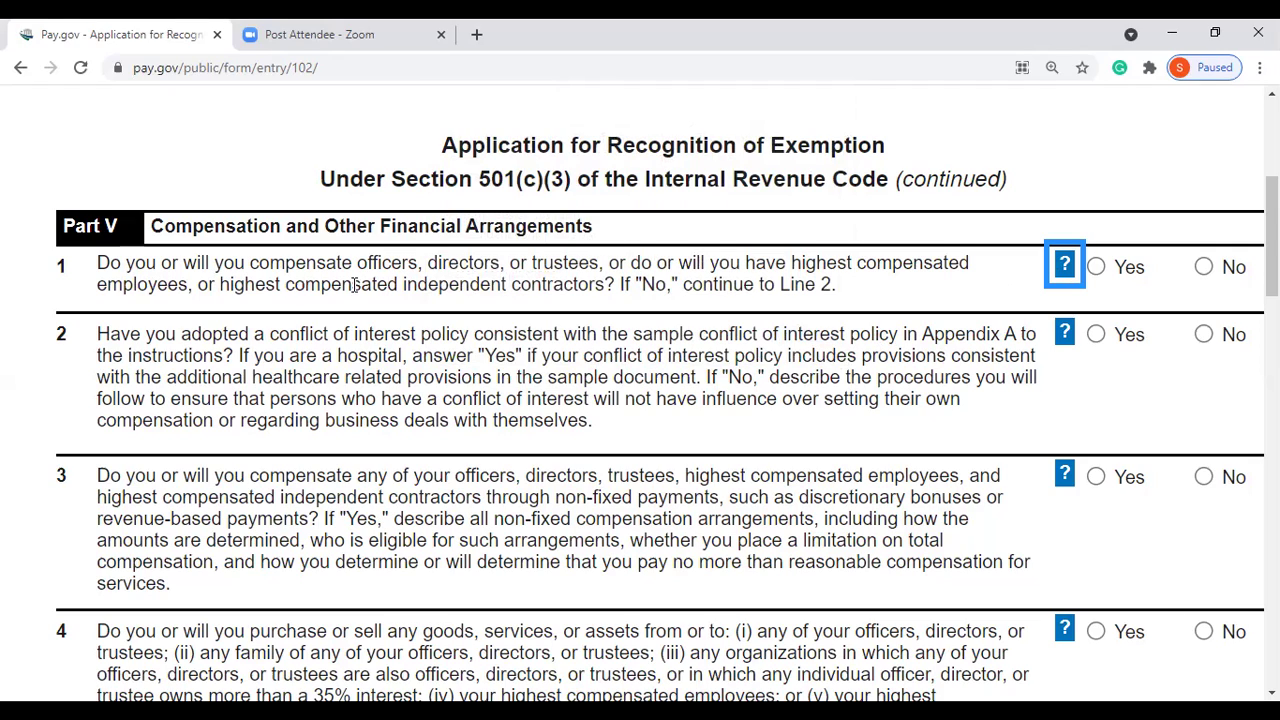
Answer No to question 1 and highlight question 2's conflict-of-interest sentence.
left_click(1204, 267)
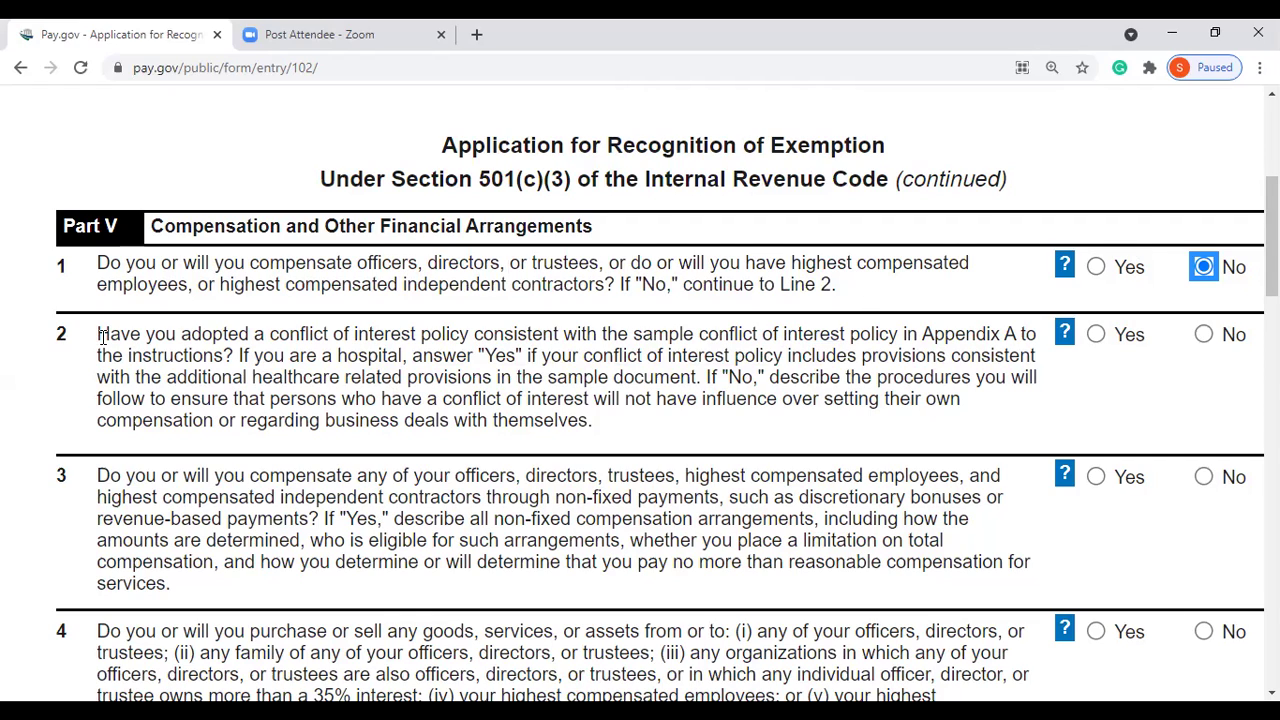
left_click_drag(102, 337, 236, 356)
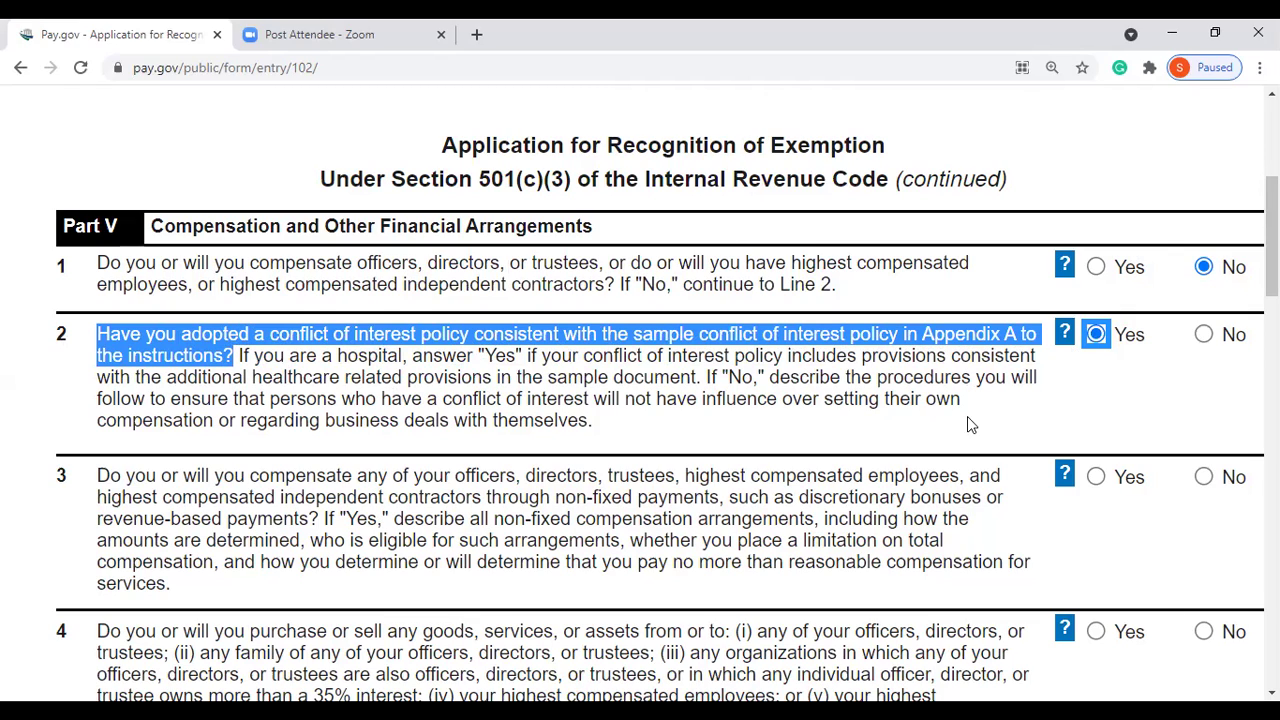
scroll(1272, 240, "down", 2)
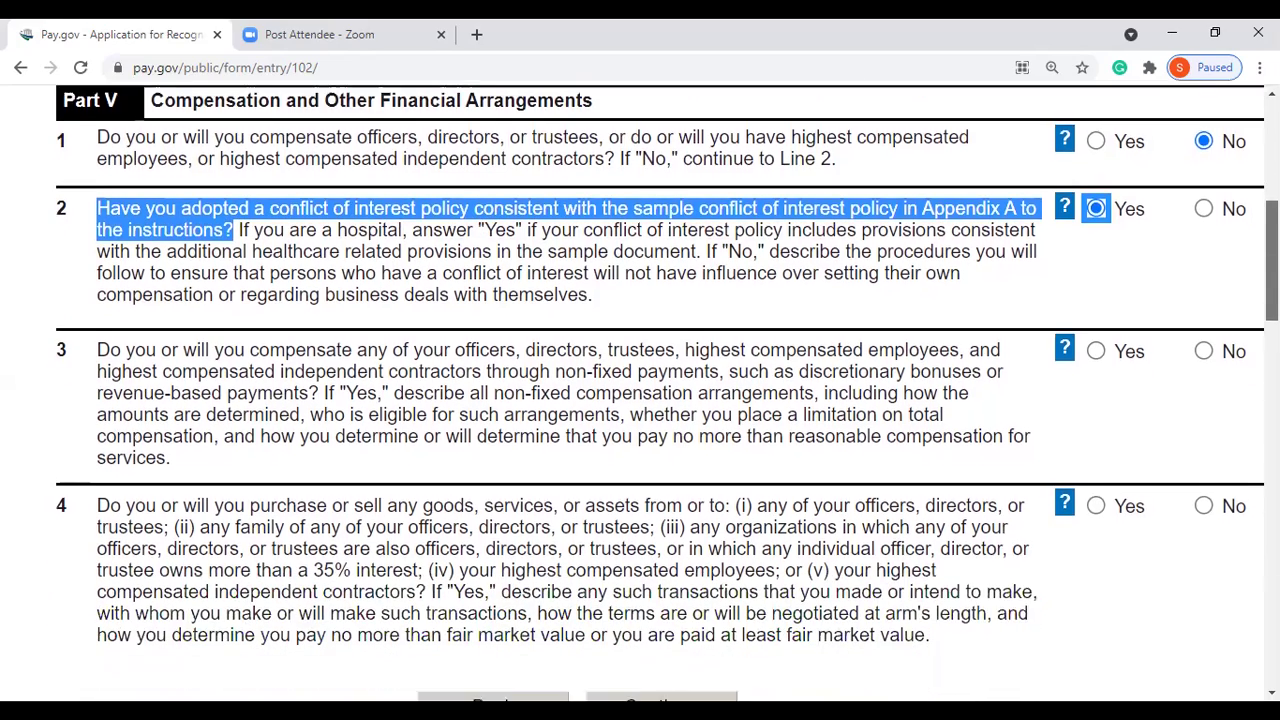
scroll(1272, 240, "down", 1)
left_click_drag(100, 280, 952, 299)
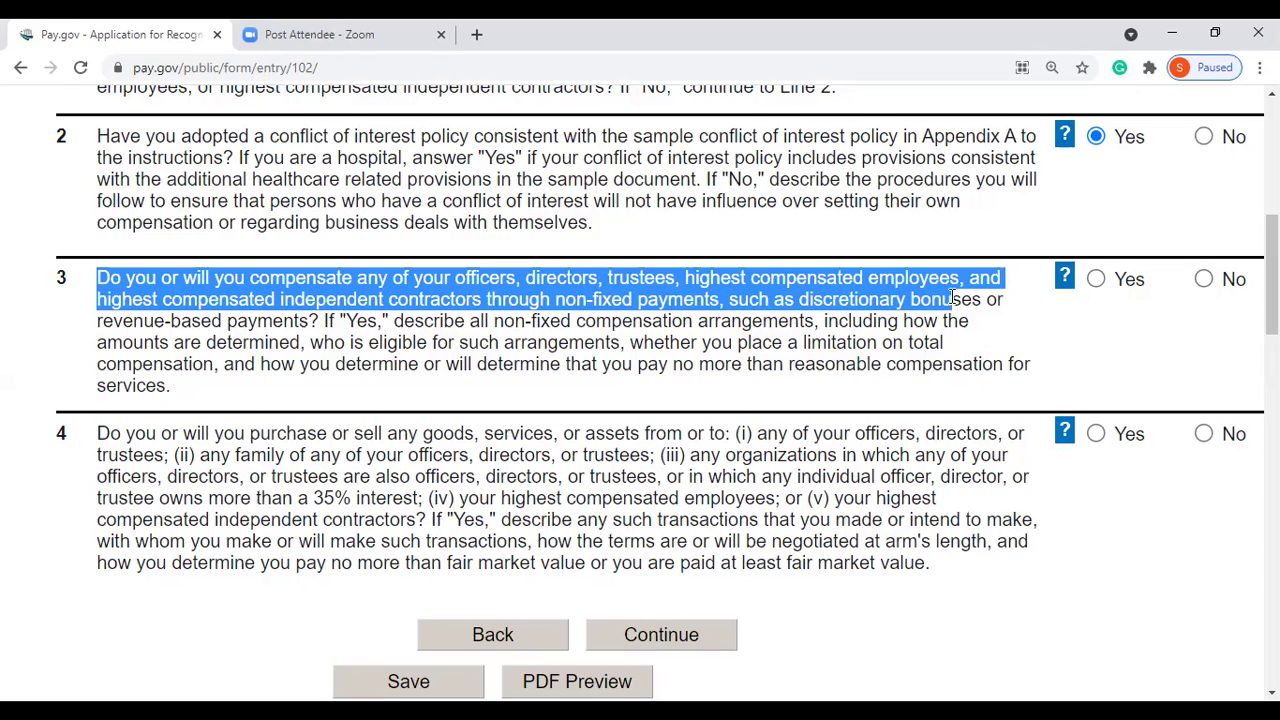
left_click_drag(952, 299, 318, 321)
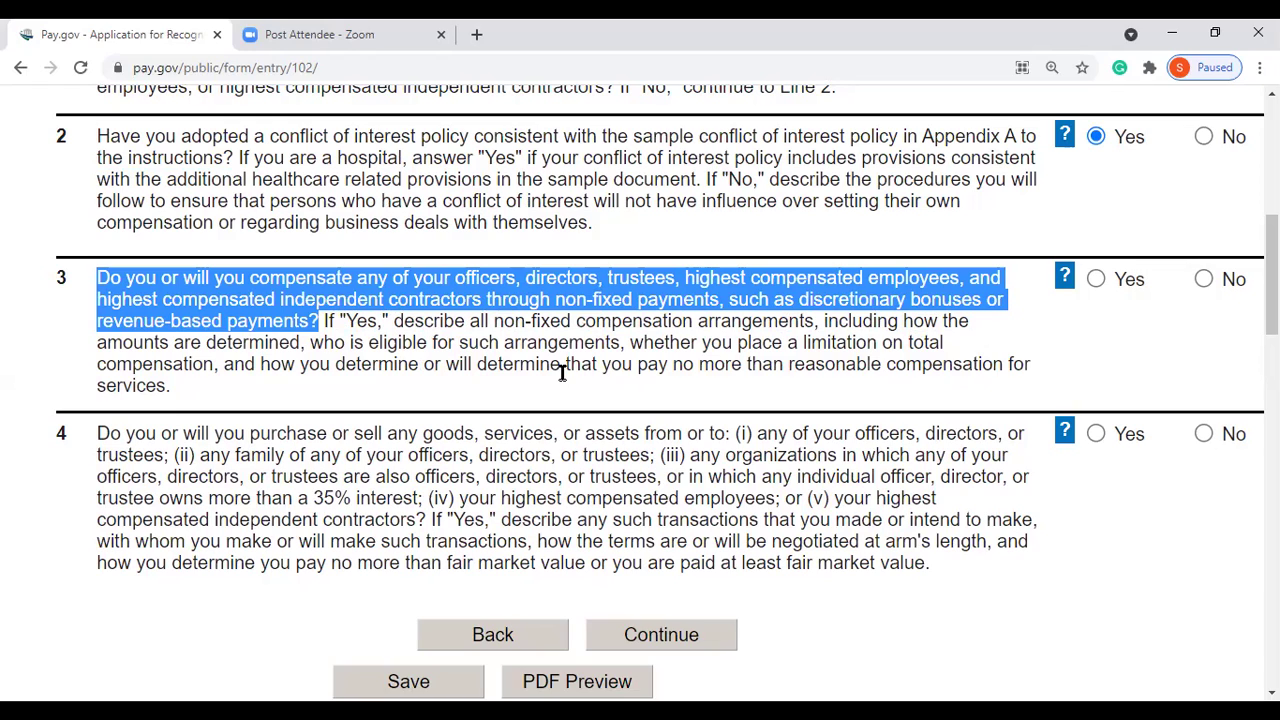
left_click(409, 321)
left_click_drag(409, 321, 982, 345)
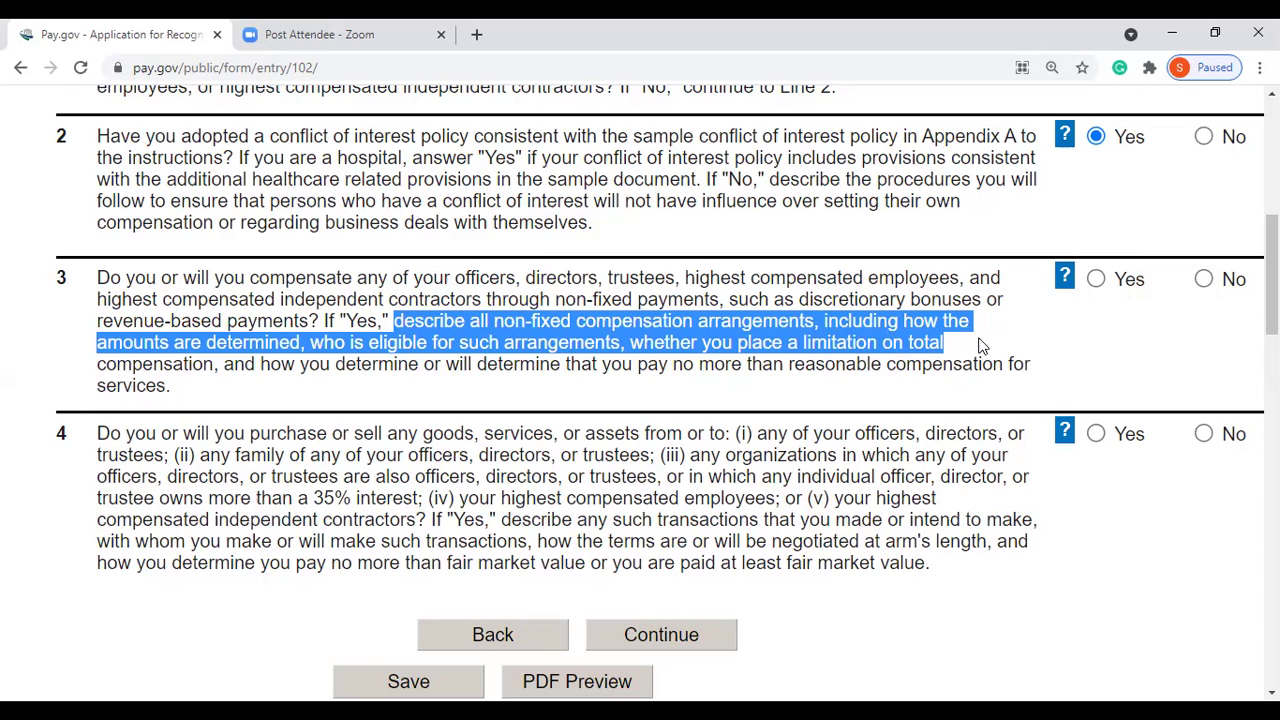
left_click_drag(982, 345, 980, 362)
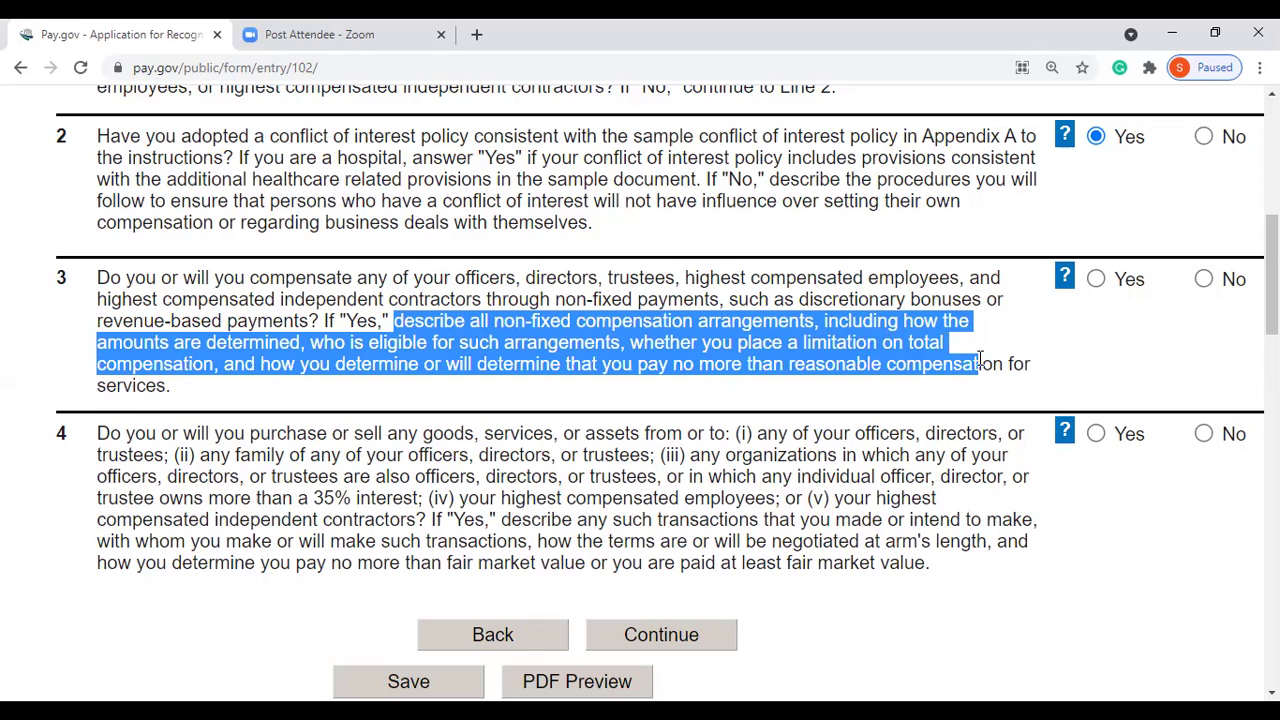
left_click_drag(980, 362, 1012, 368)
left_click(868, 333)
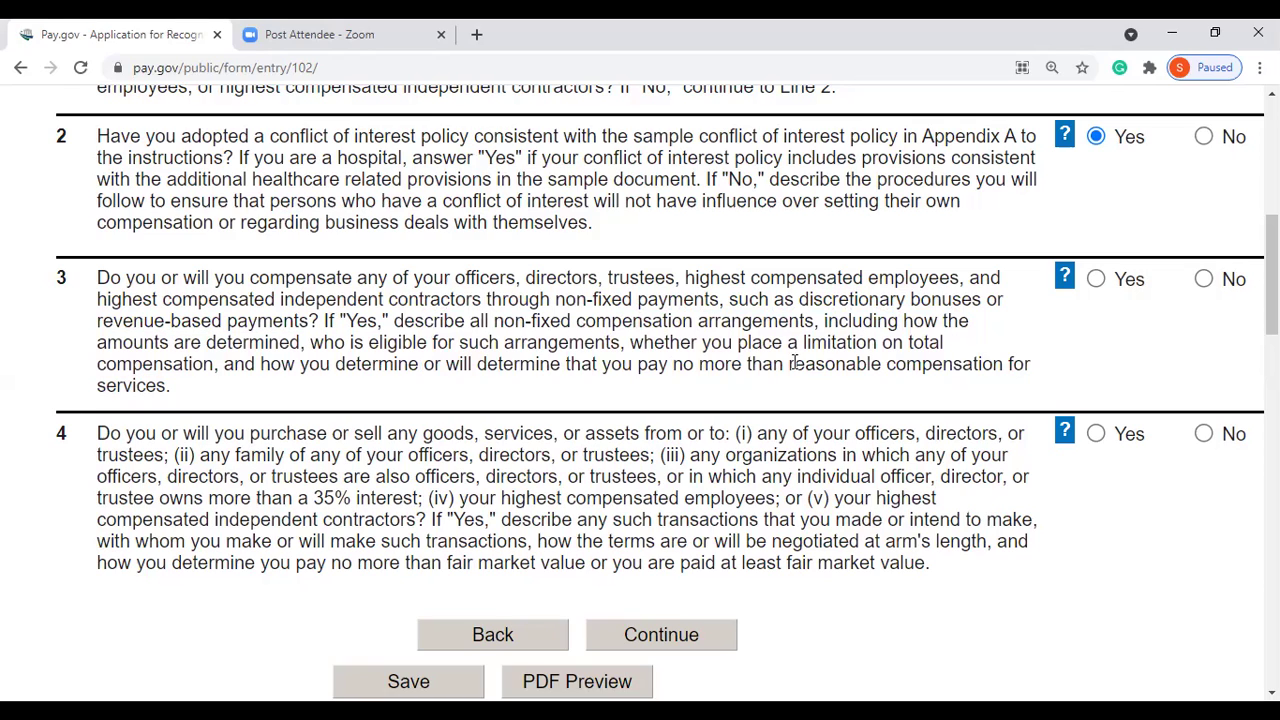
left_click_drag(789, 363, 994, 366)
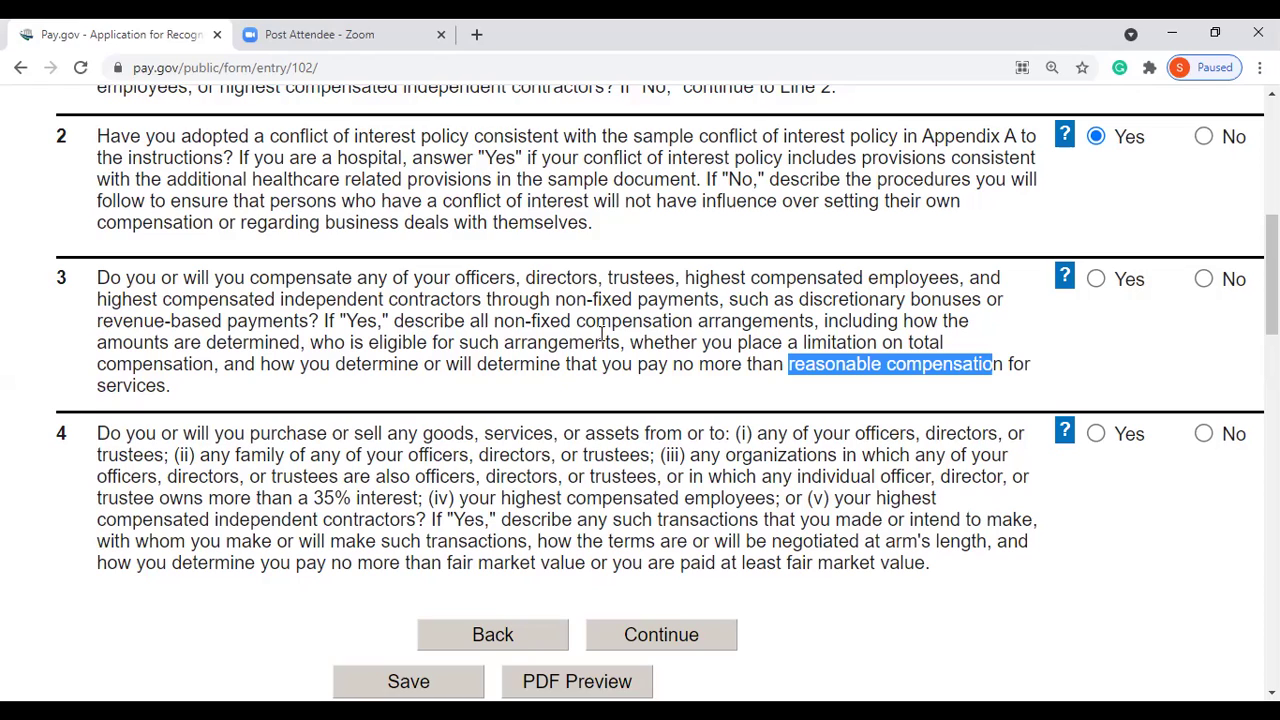
left_click(415, 333)
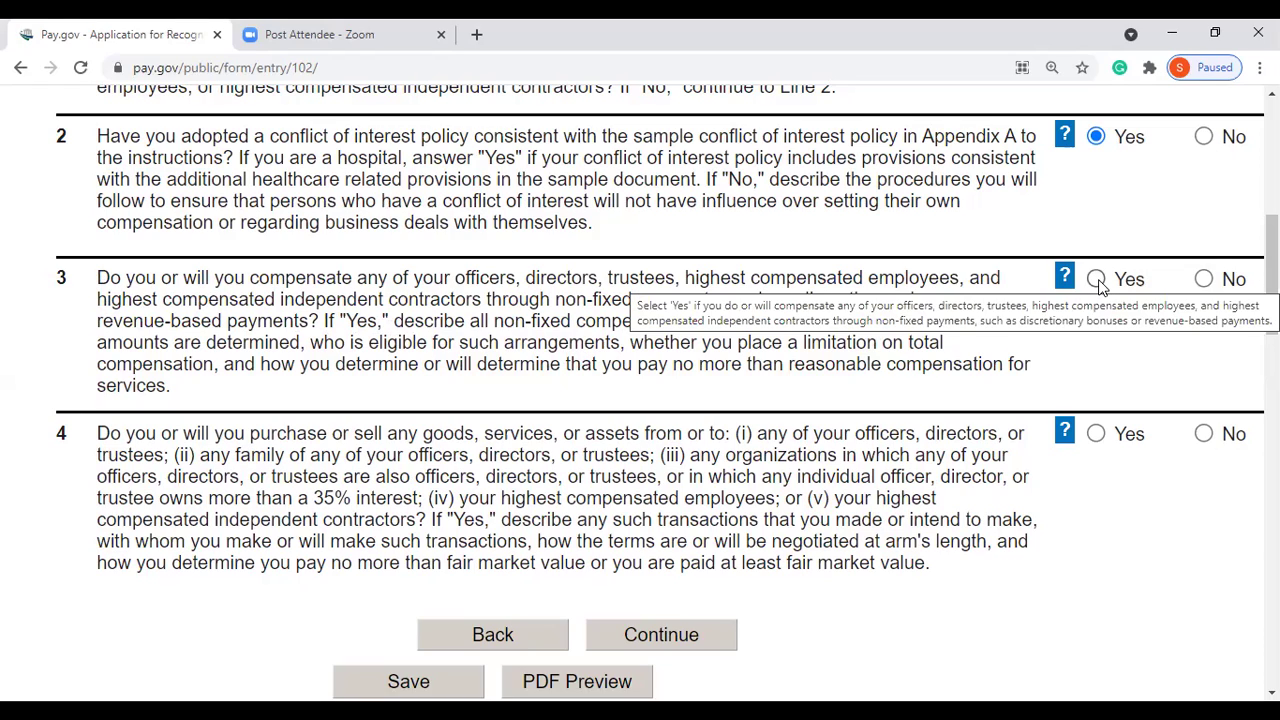
Read and dismiss question 3's fixed-payment help note, then answer question 3 No.
left_click(1066, 280)
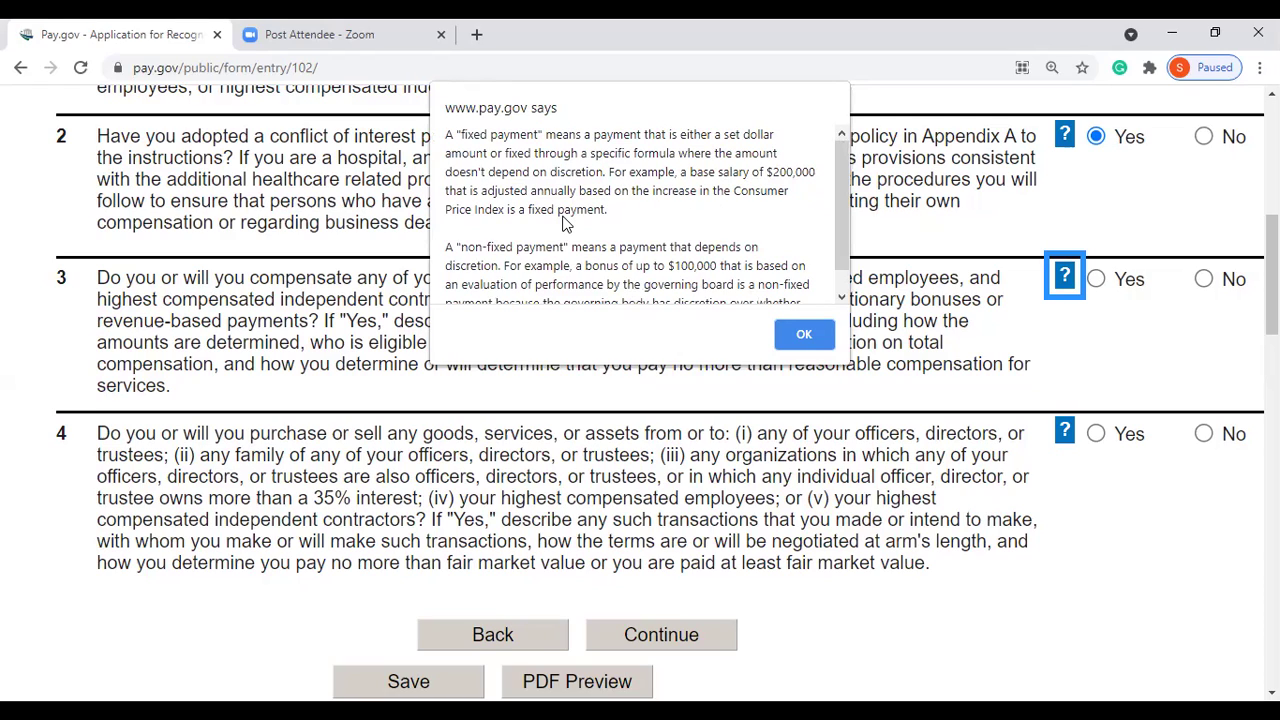
scroll(838, 230, "down", 1)
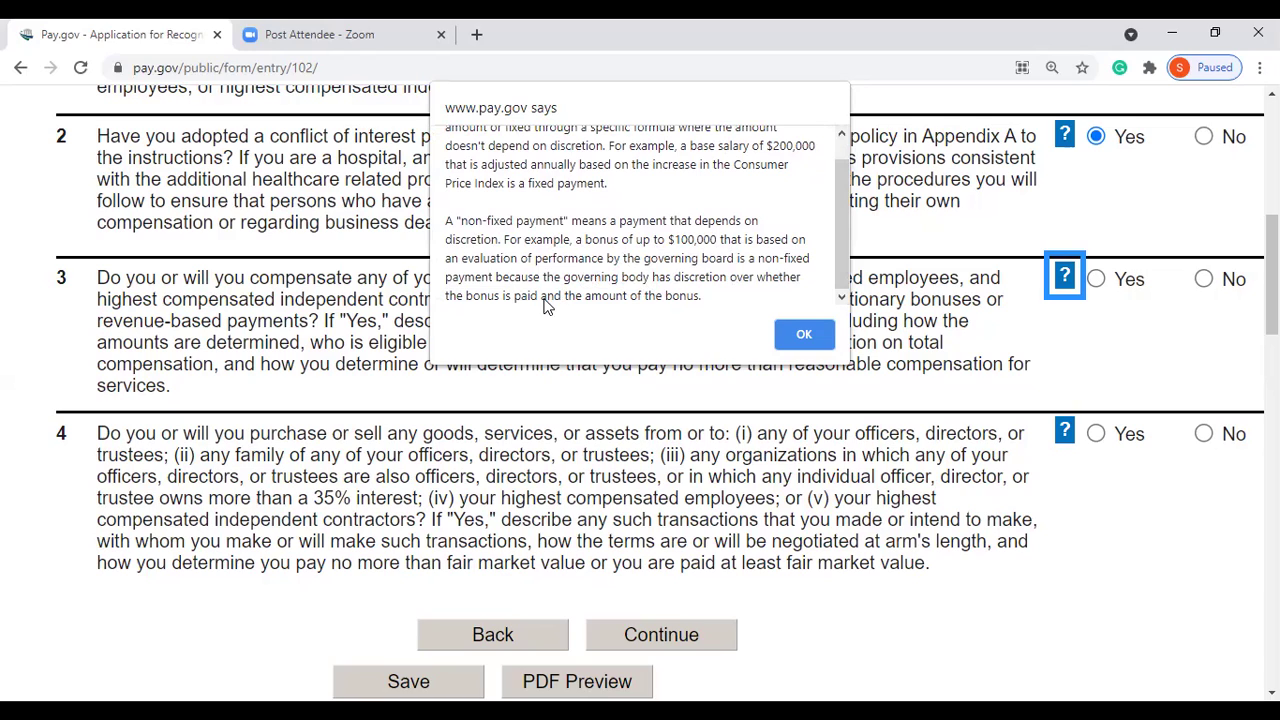
left_click(802, 336)
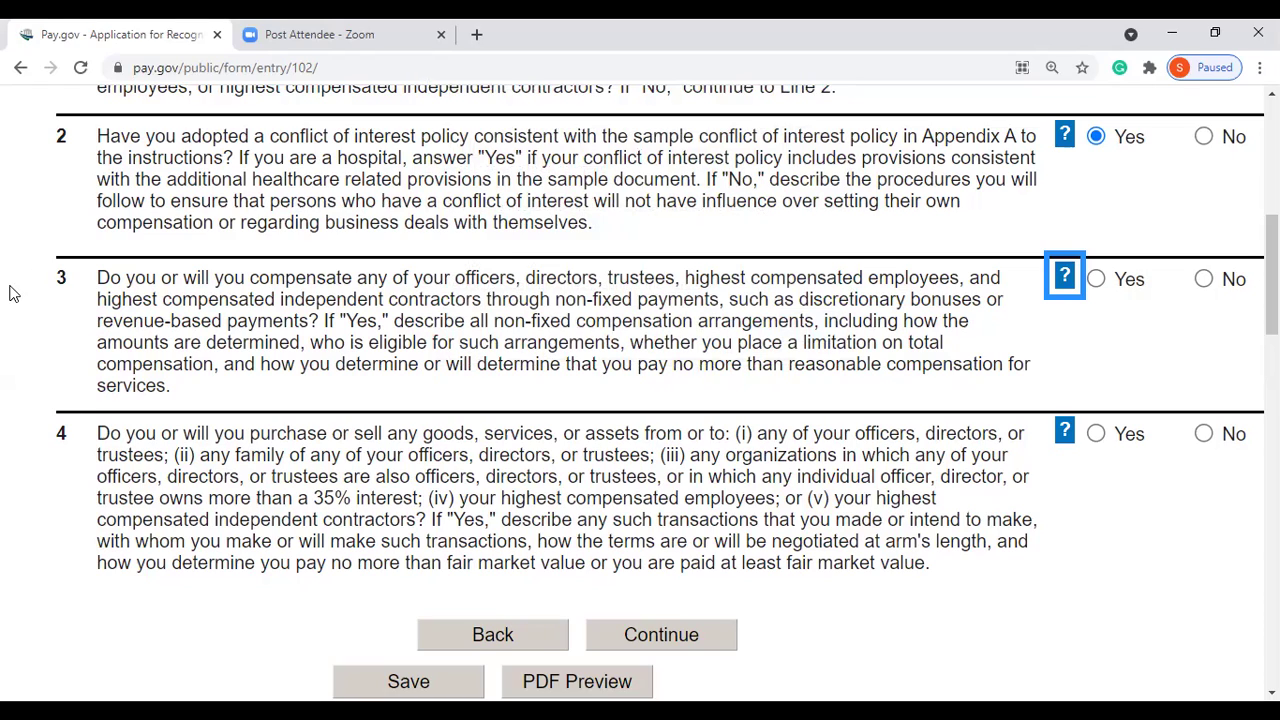
left_click(1205, 281)
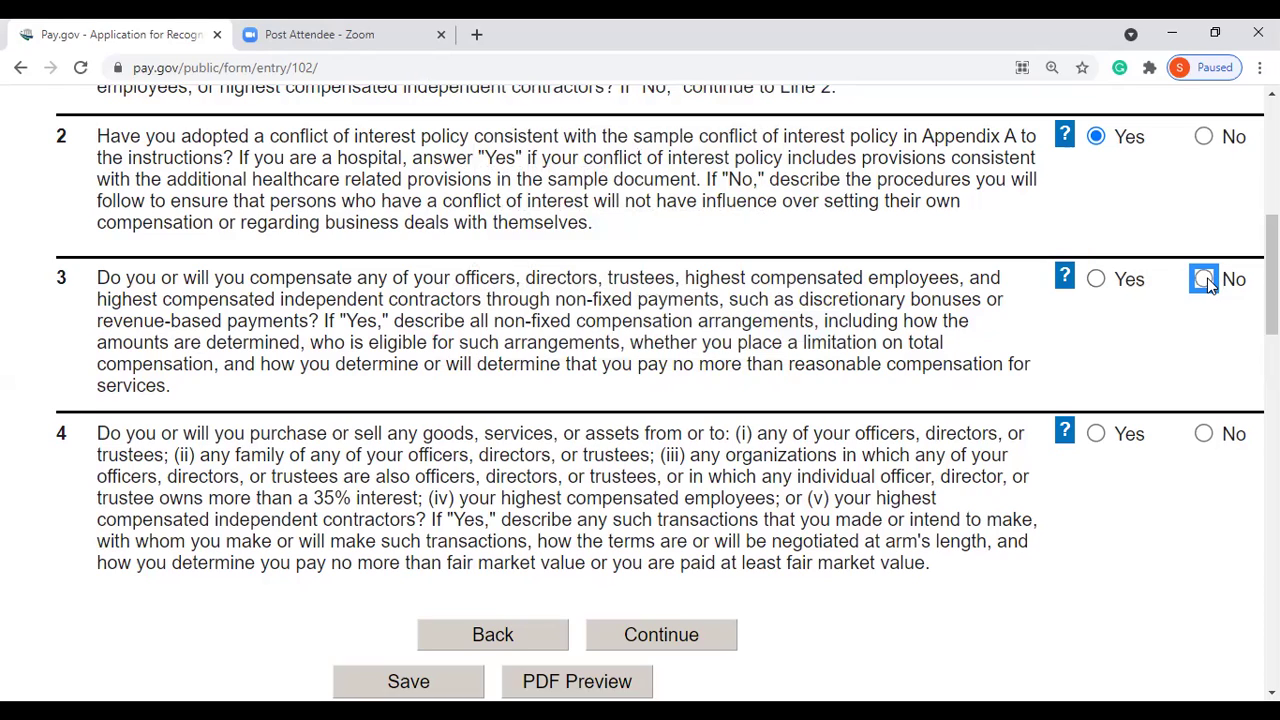
Read question 4 on purchasing or selling with insiders, highlighting its text, and open its help note.
scroll(660, 380, "down", 3)
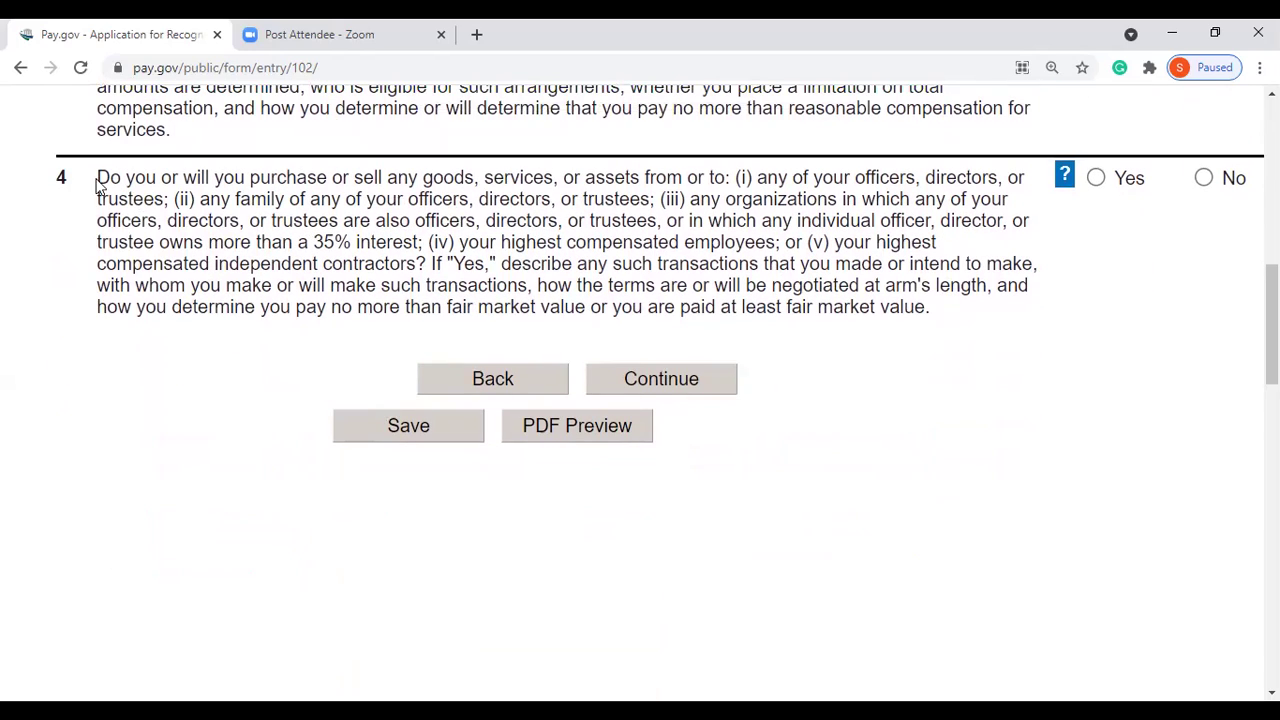
left_click_drag(99, 179, 914, 195)
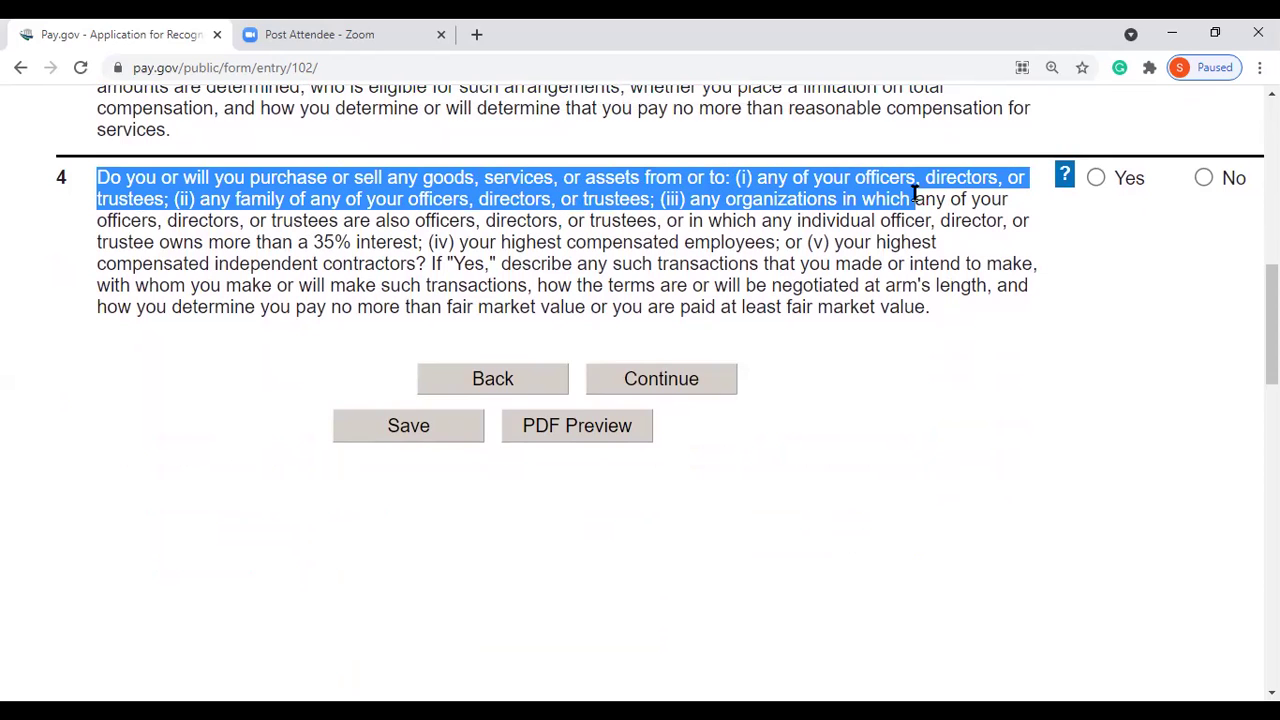
left_click_drag(914, 192, 1018, 224)
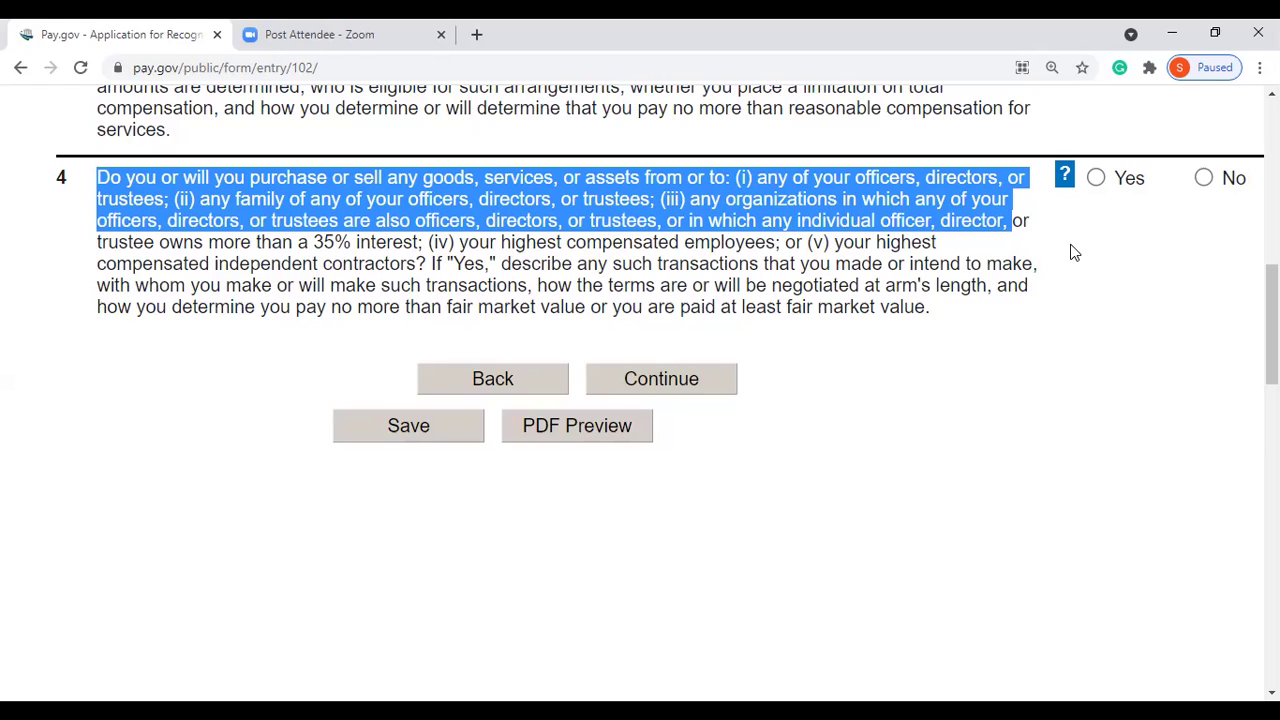
left_click_drag(98, 242, 427, 265)
left_click(291, 191)
left_click_drag(251, 176, 731, 183)
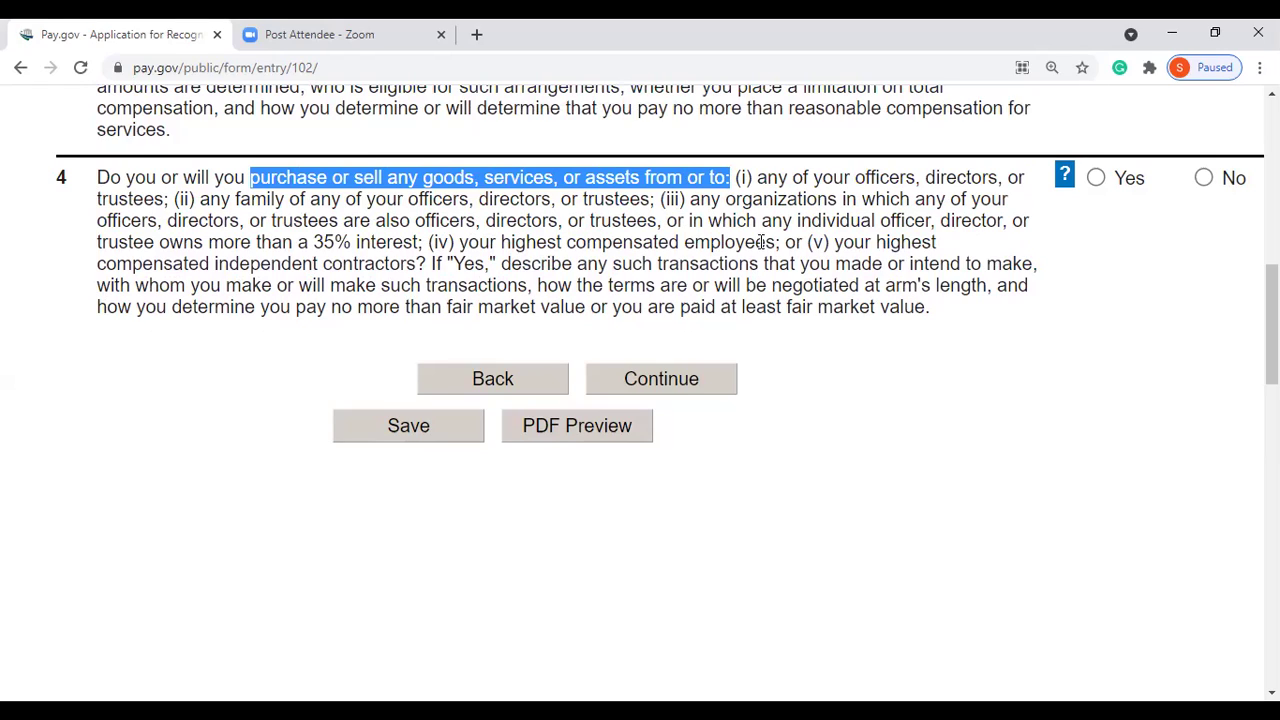
left_click(1065, 178)
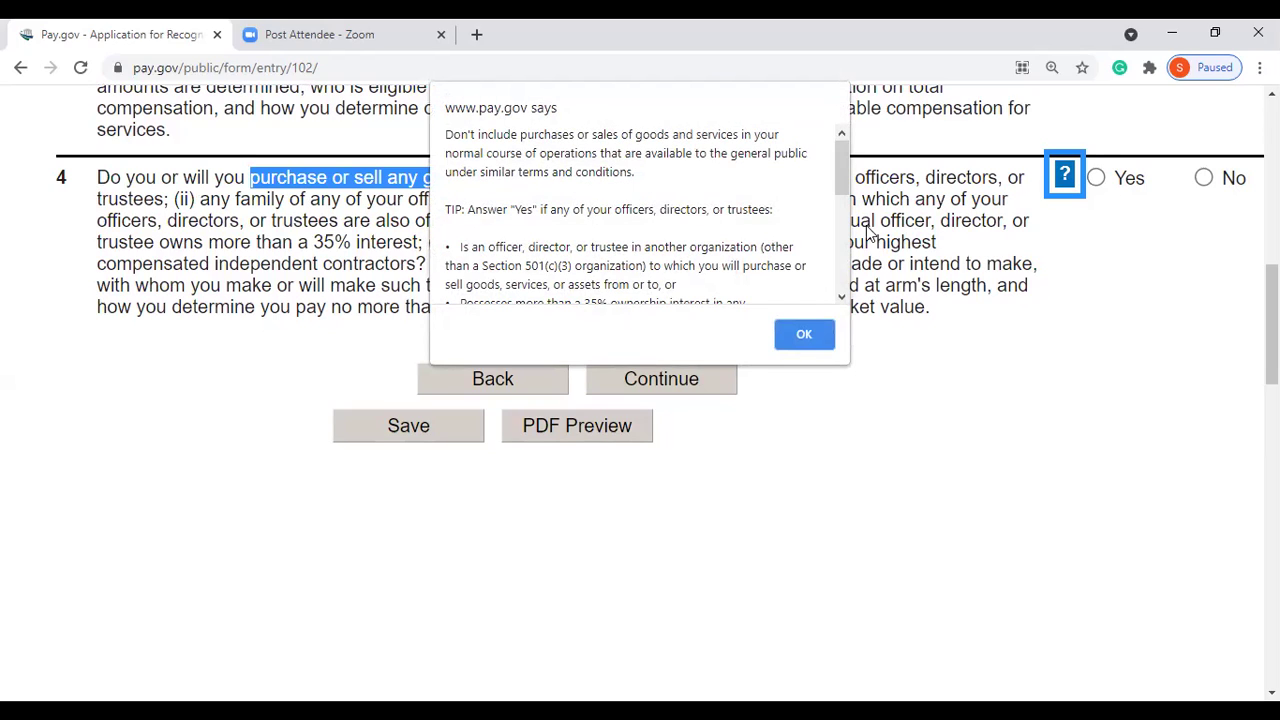
Scroll through and close question 4's help note, then highlight its Yes-answer instructions.
left_click_drag(838, 171, 842, 272)
left_click_drag(842, 270, 838, 185)
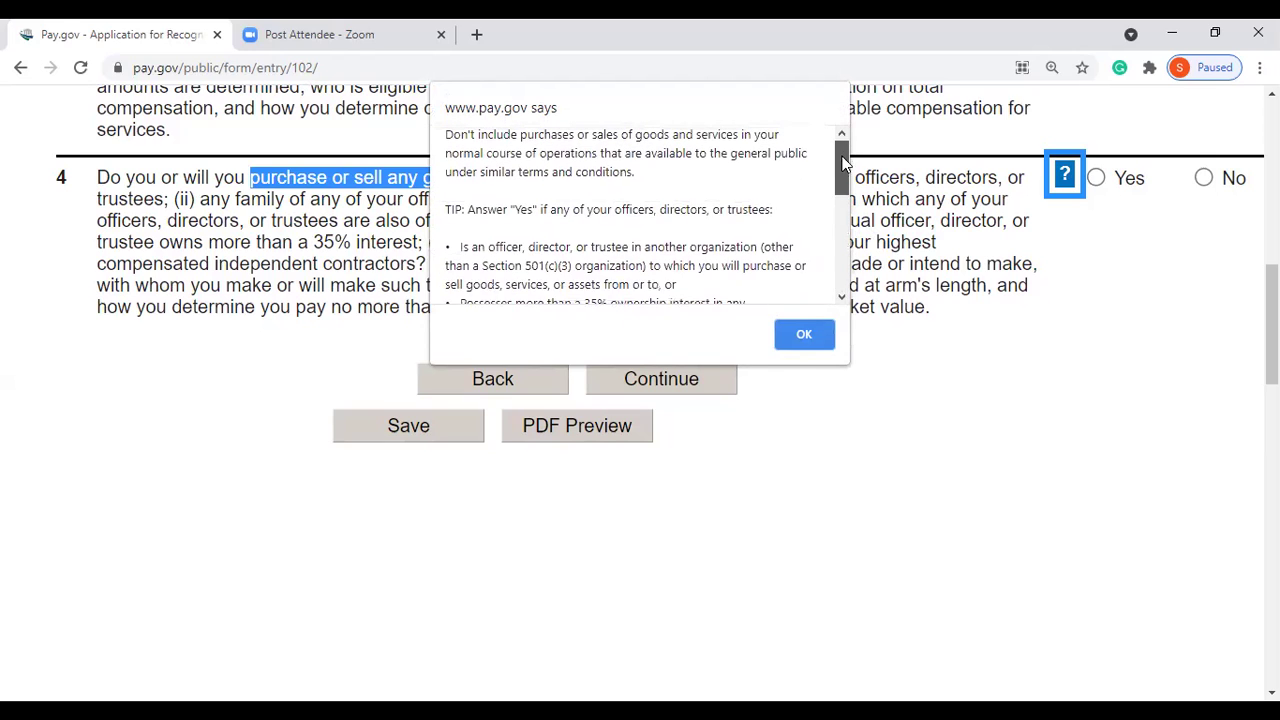
left_click(804, 335)
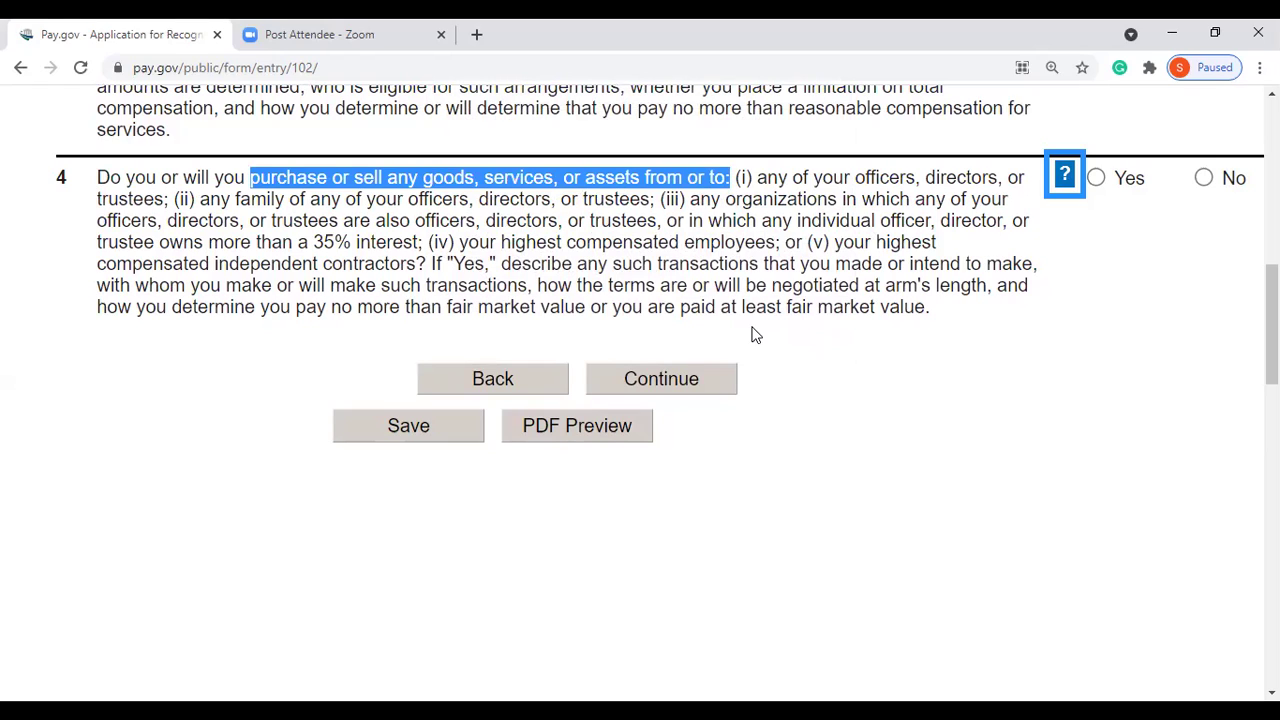
left_click(431, 264)
left_click_drag(431, 264, 1030, 285)
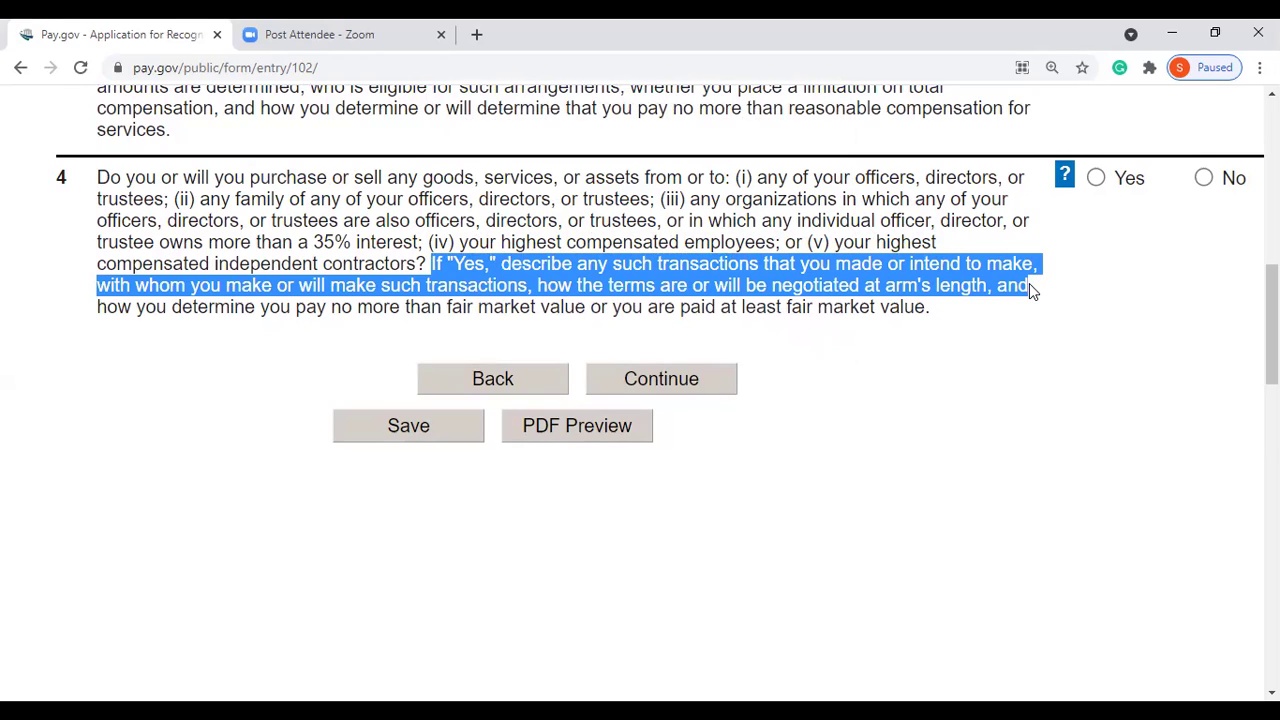
left_click_drag(1029, 283, 1029, 297)
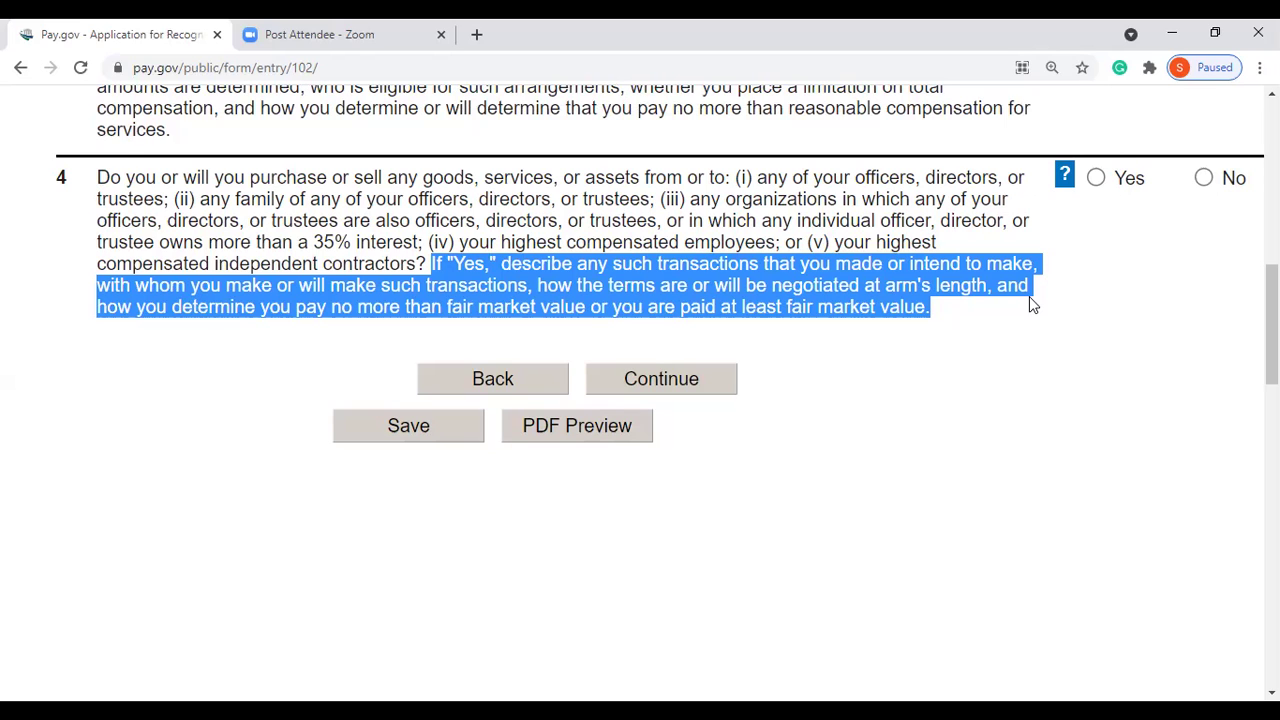
left_click_drag(1272, 330, 1272, 305)
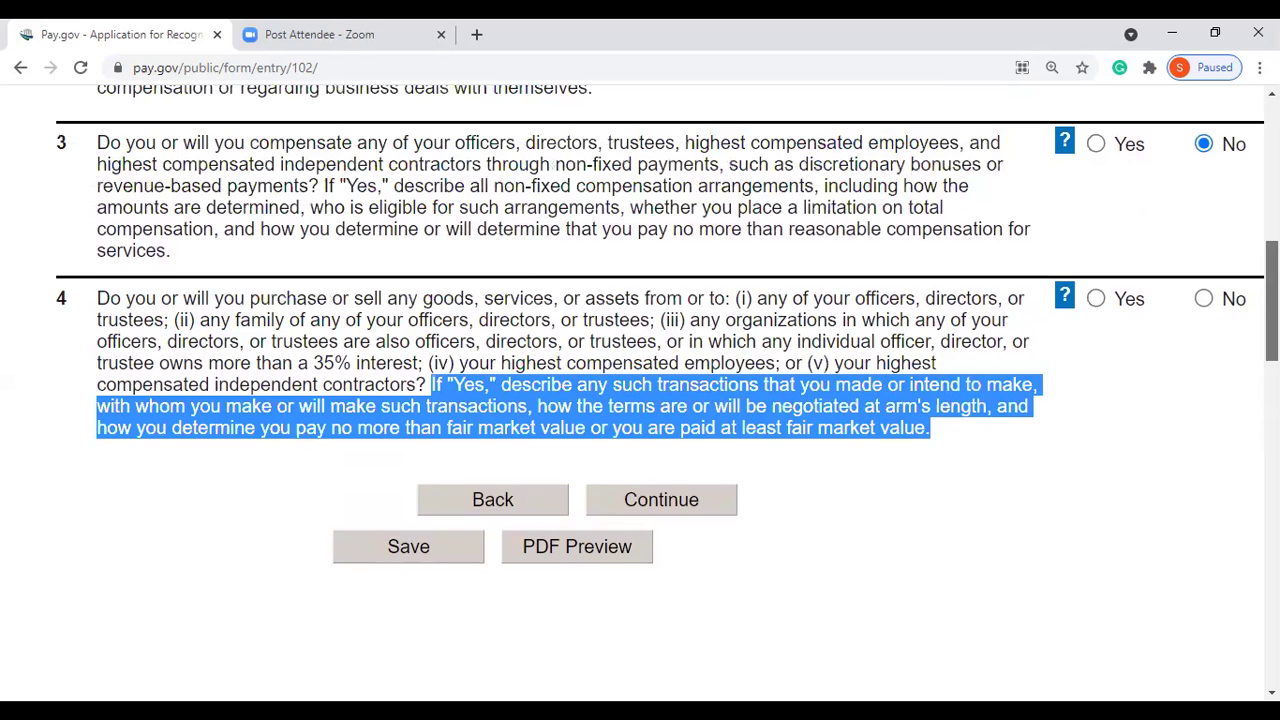
Answer No to question 4, review answers 1–4, and continue to the next page.
left_click(1205, 298)
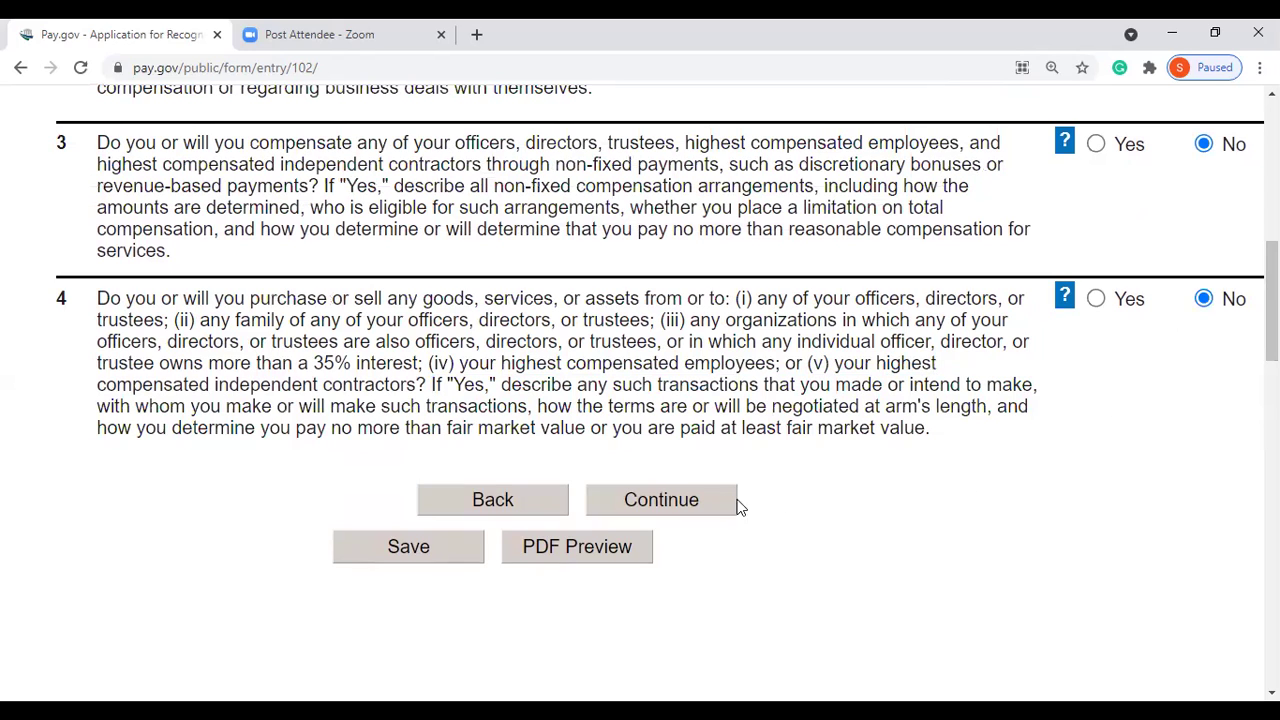
left_click_drag(1272, 300, 1272, 233)
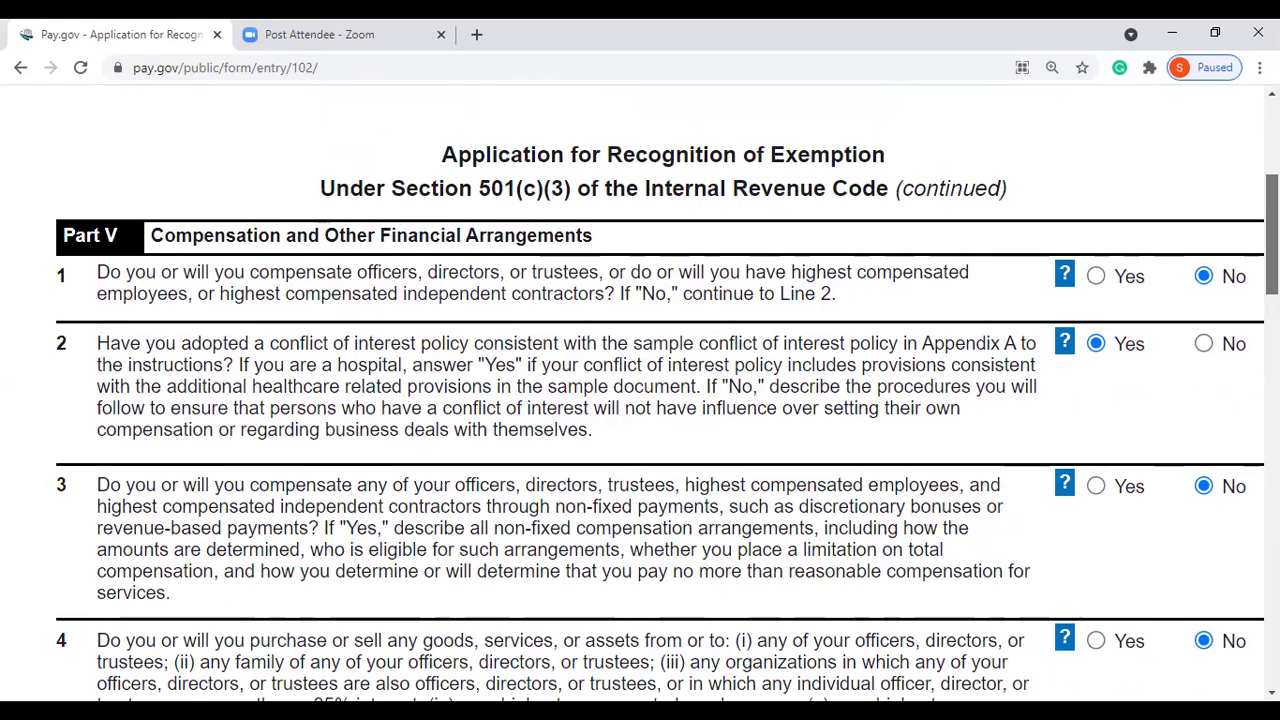
scroll(632, 355, "down", 5)
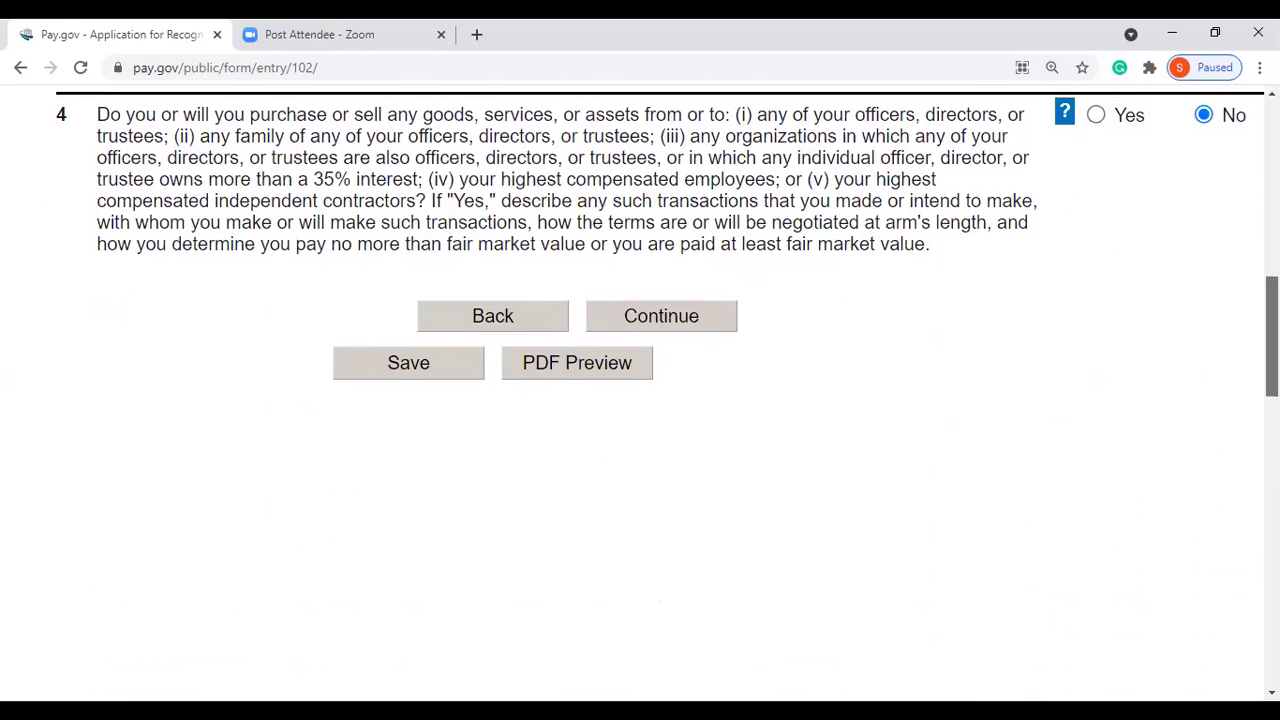
left_click(652, 314)
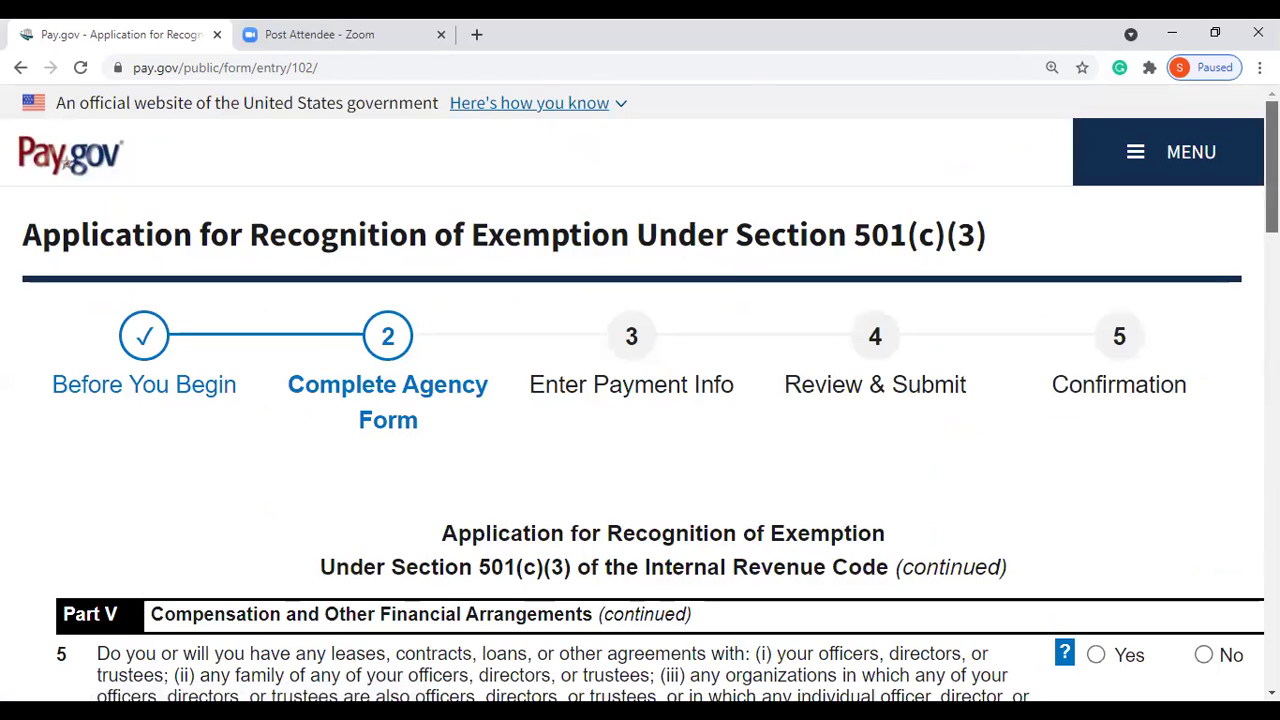
Scroll to question 5 on leases, contracts and loans, read it, and select No.
scroll(66, 163, "down", 3)
scroll(650, 393, "down", 1)
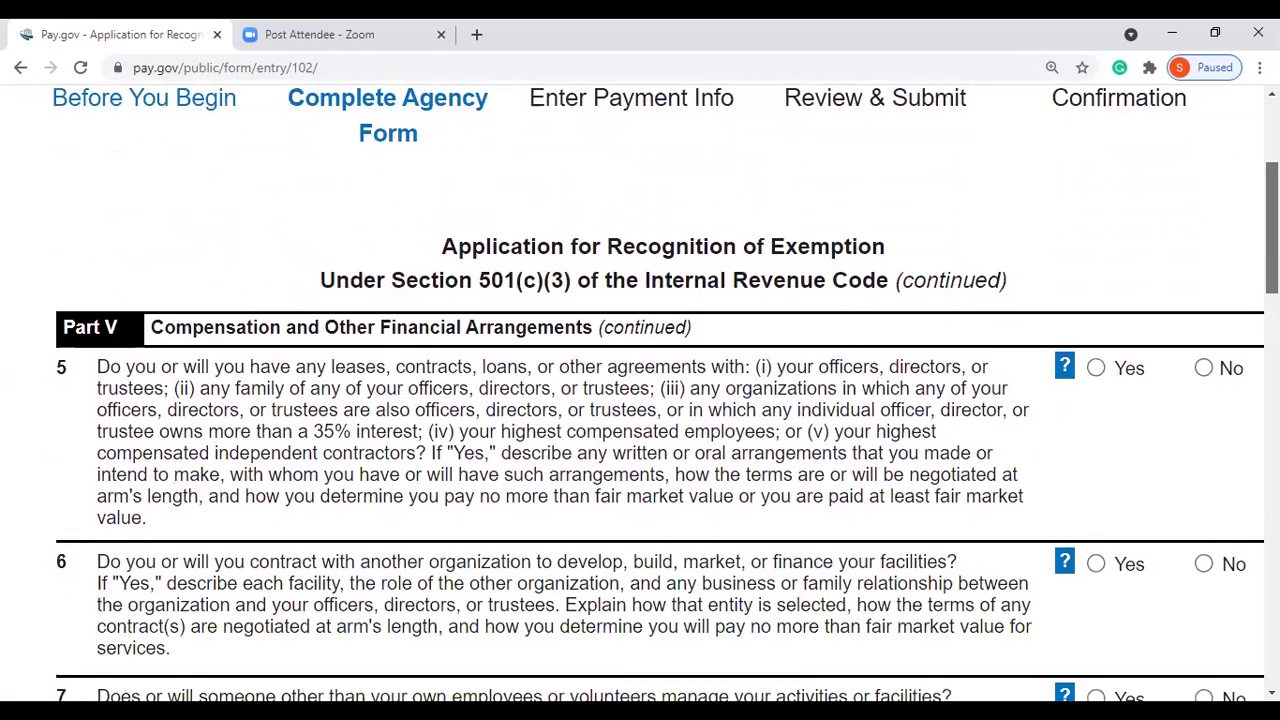
scroll(665, 393, "down", 1)
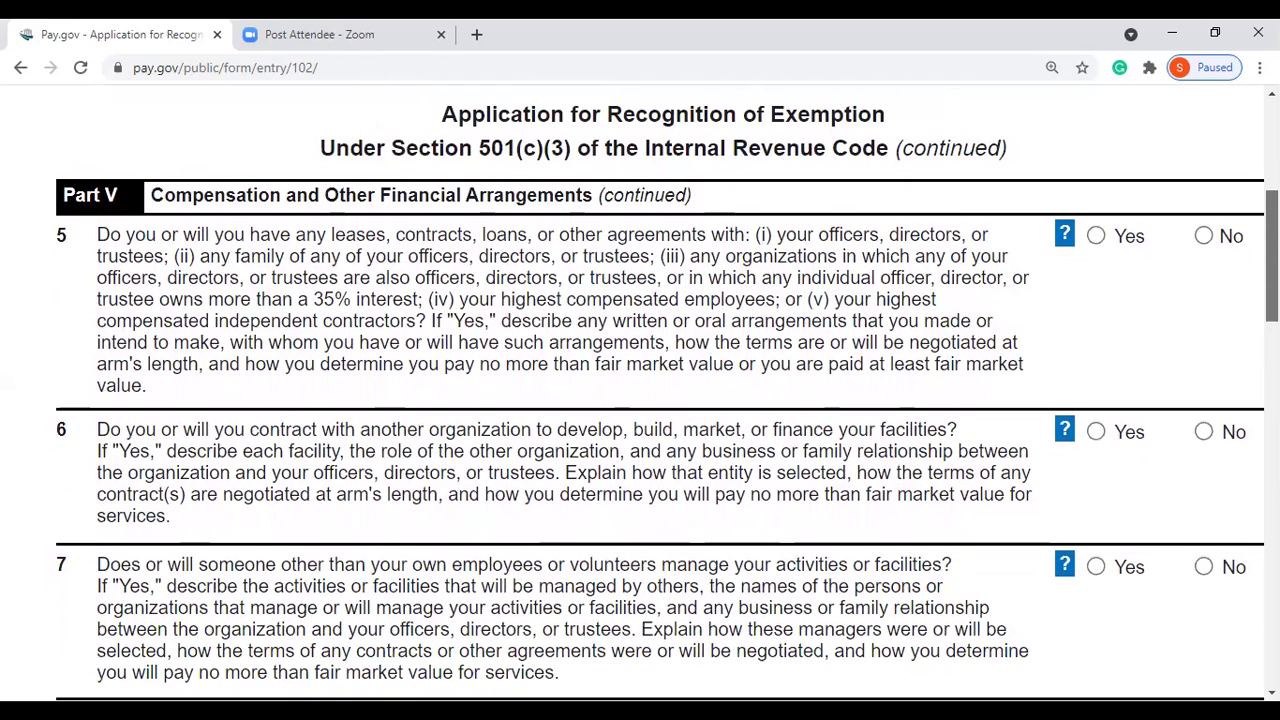
scroll(660, 400, "down", 1)
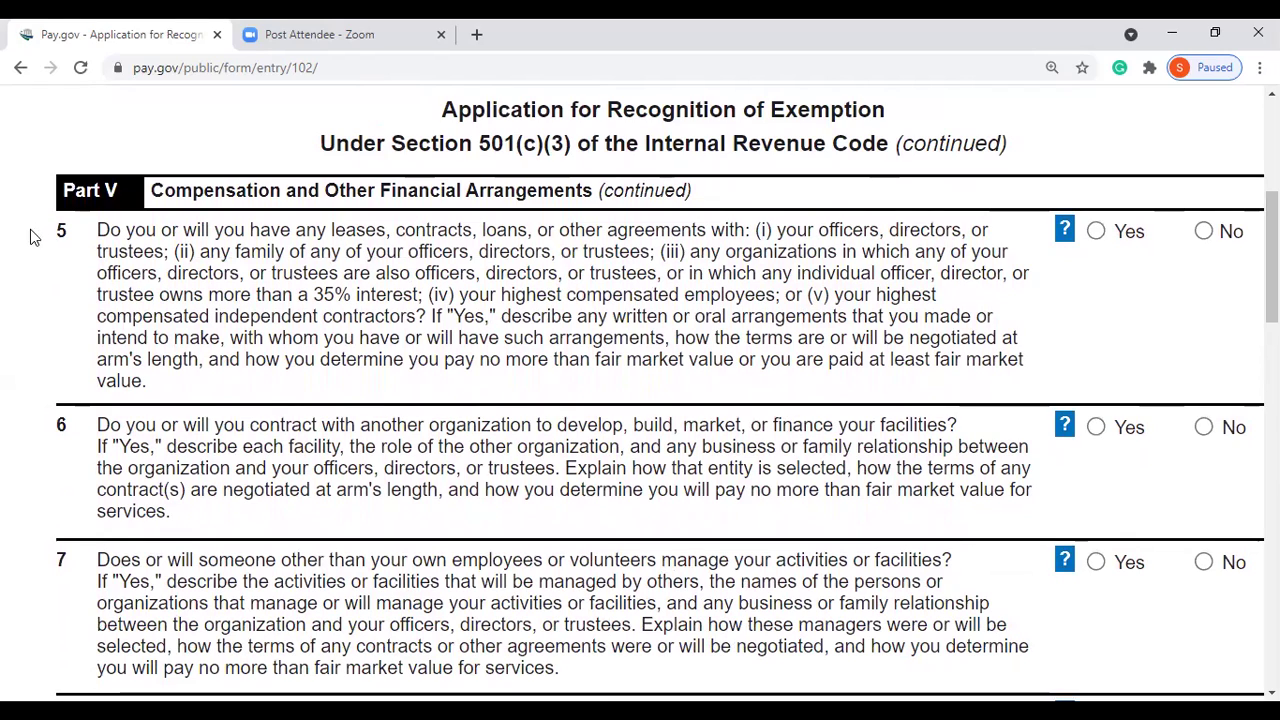
left_click_drag(98, 224, 752, 231)
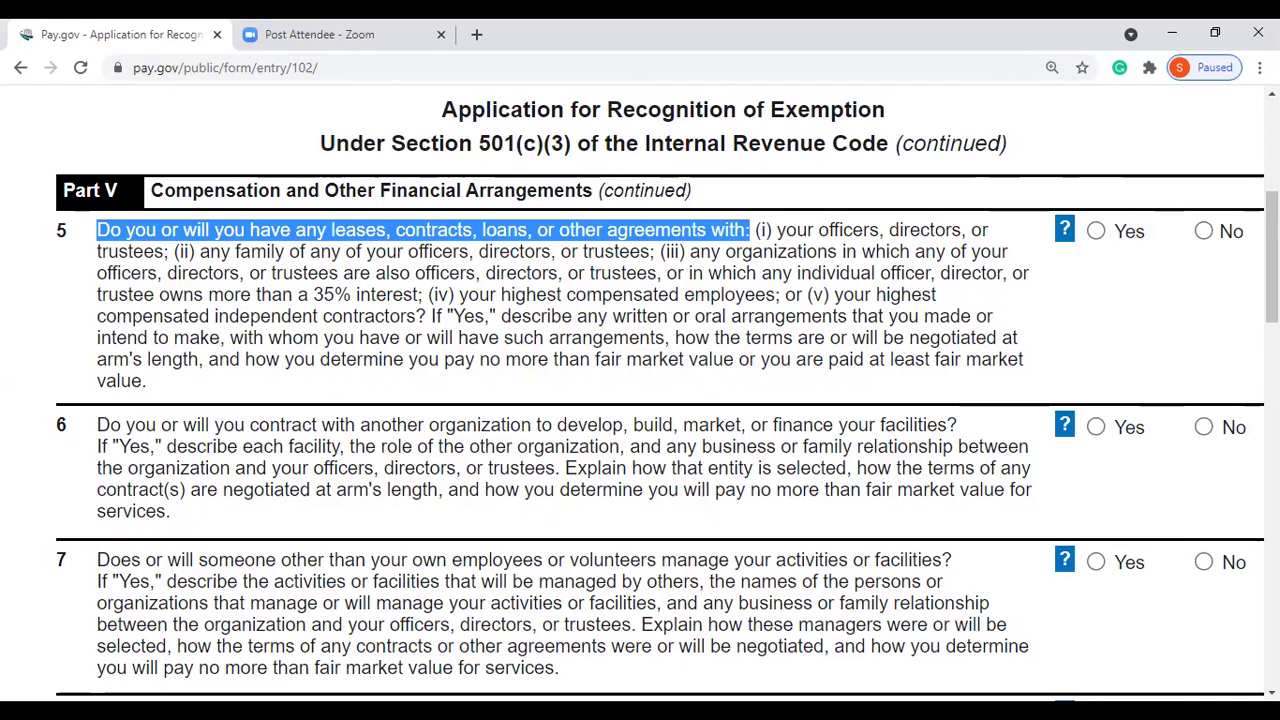
left_click(1204, 232)
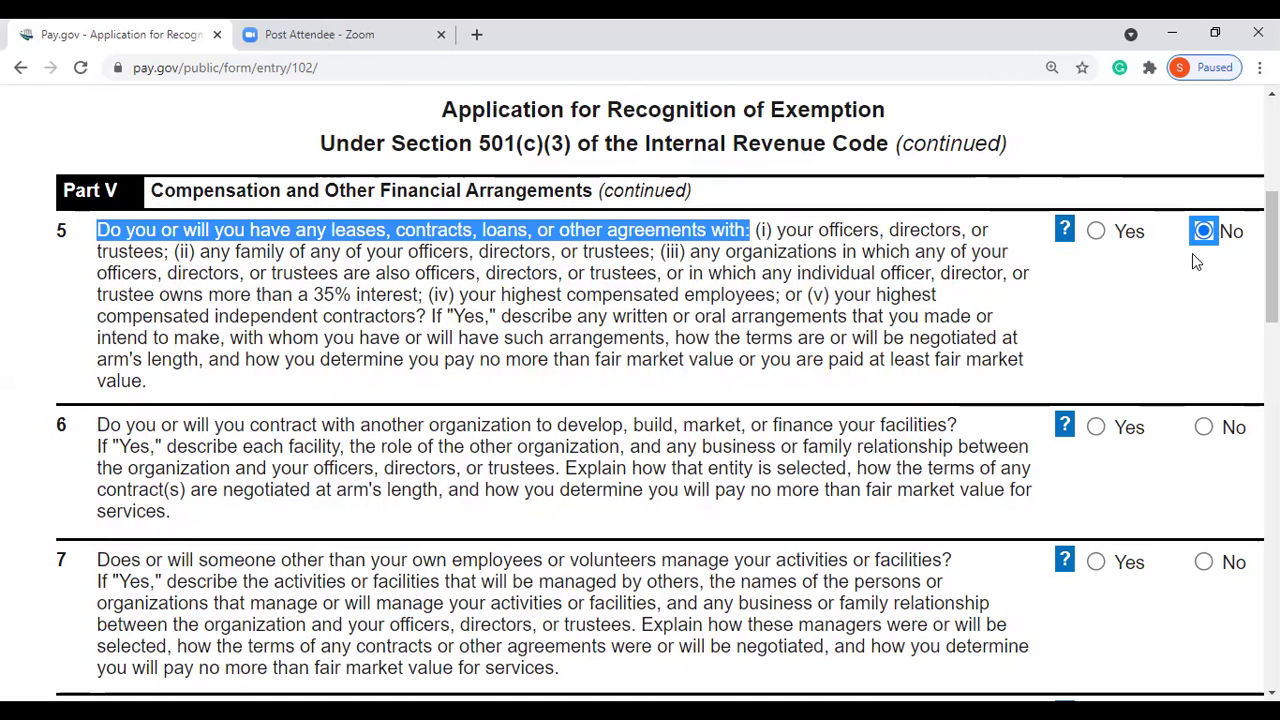
scroll(1272, 260, "down", 1)
scroll(1272, 260, "down", 3)
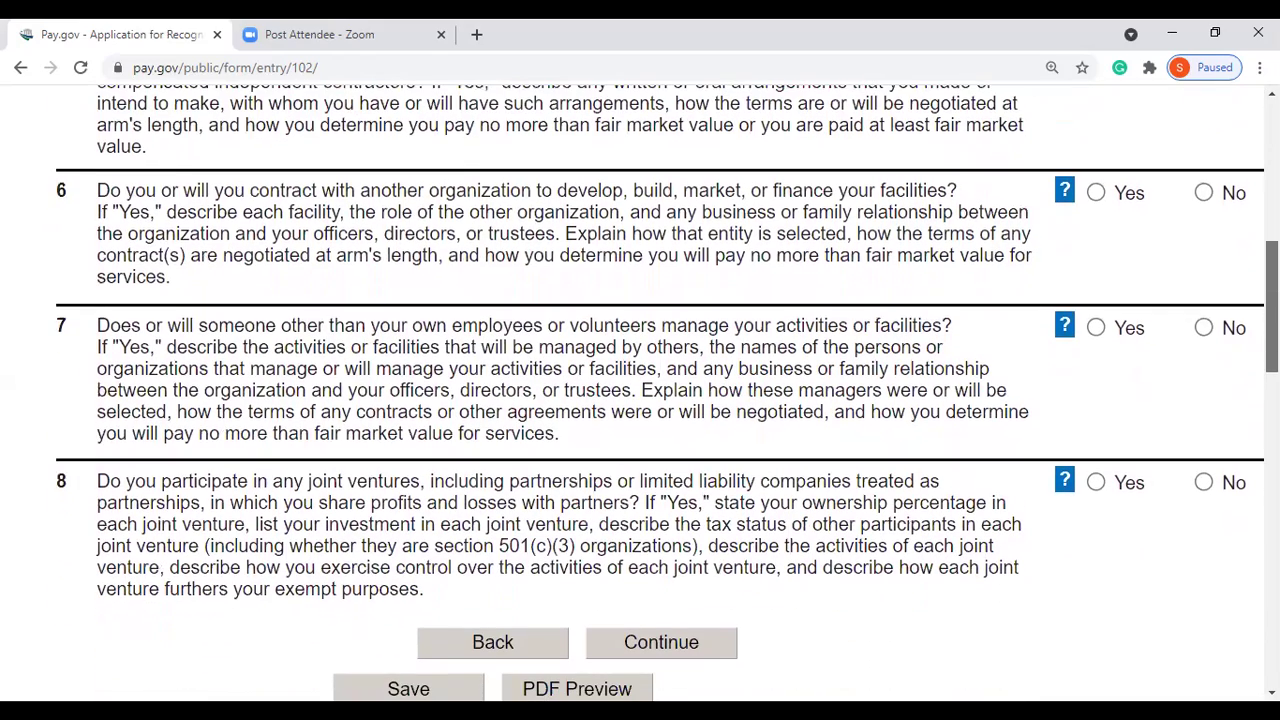
left_click_drag(98, 190, 965, 200)
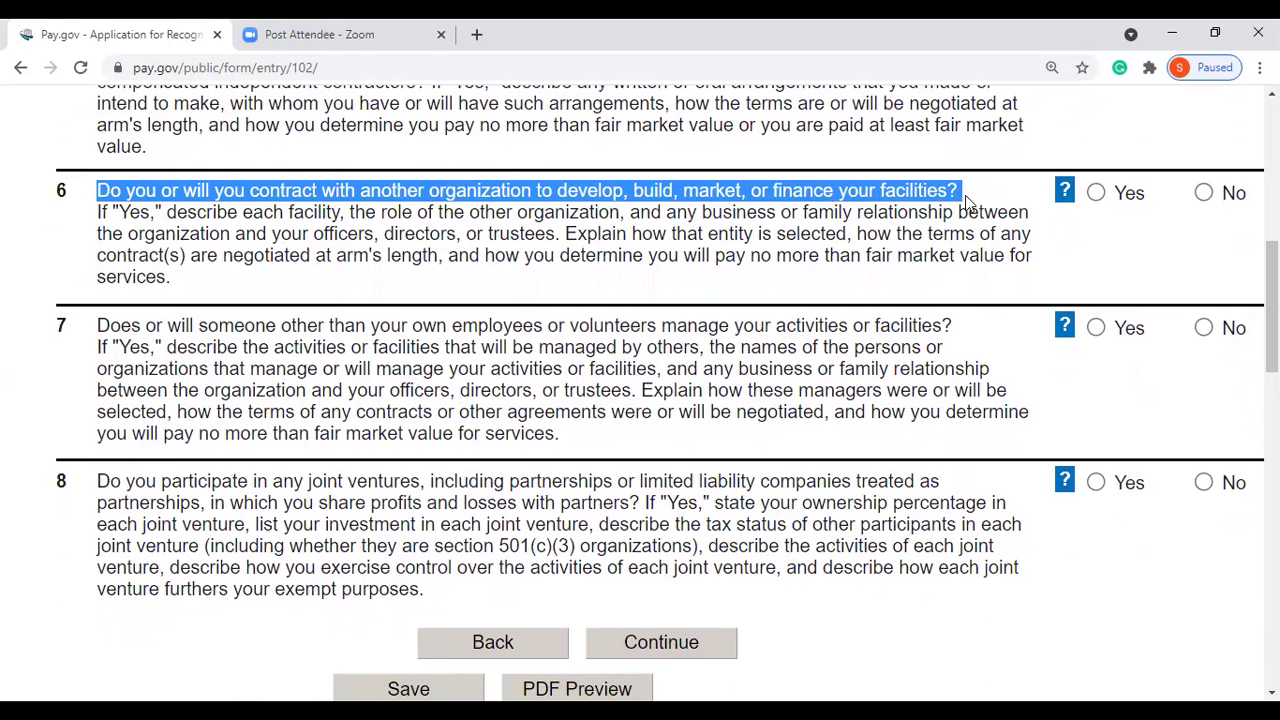
left_click_drag(168, 212, 990, 228)
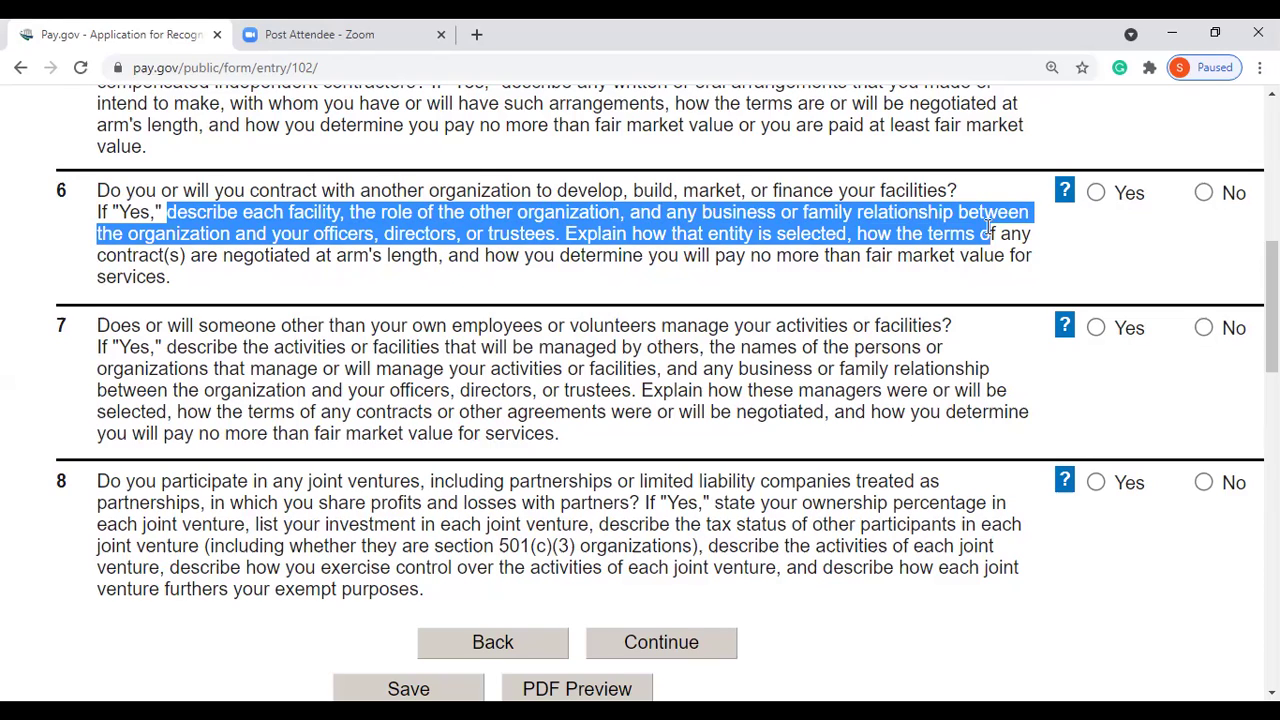
left_click_drag(990, 228, 1018, 256)
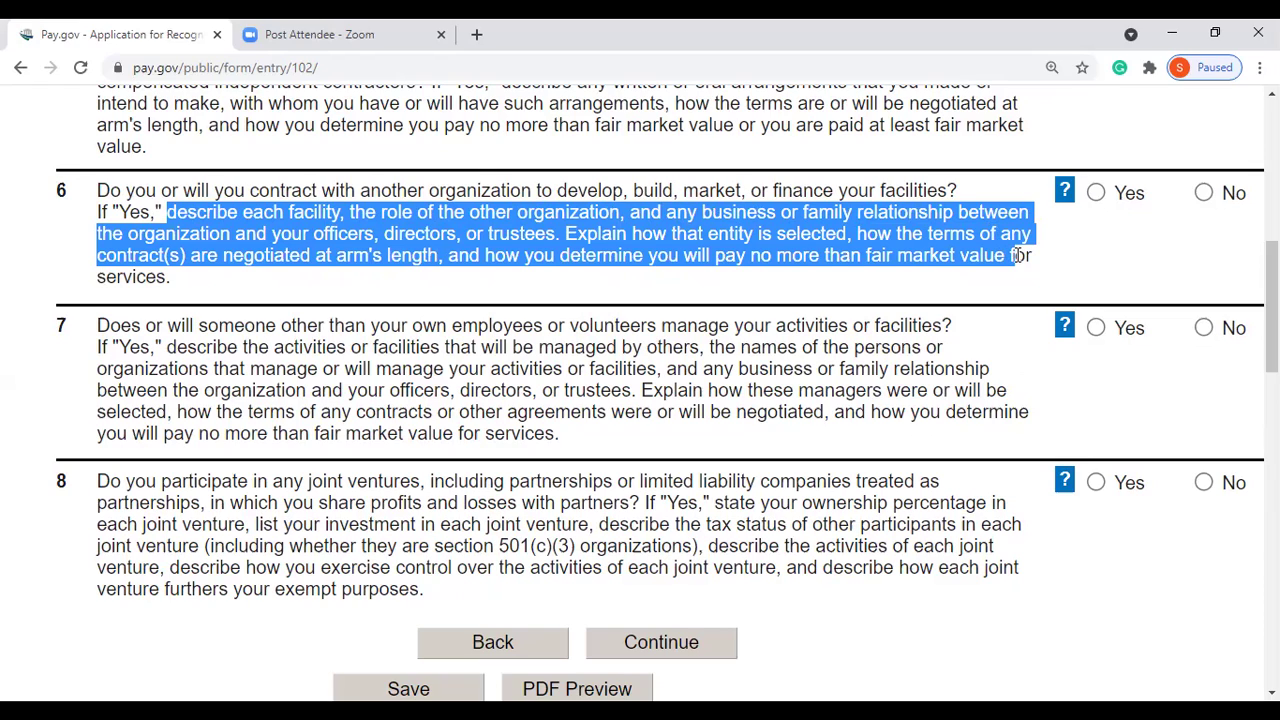
left_click_drag(1018, 256, 1020, 286)
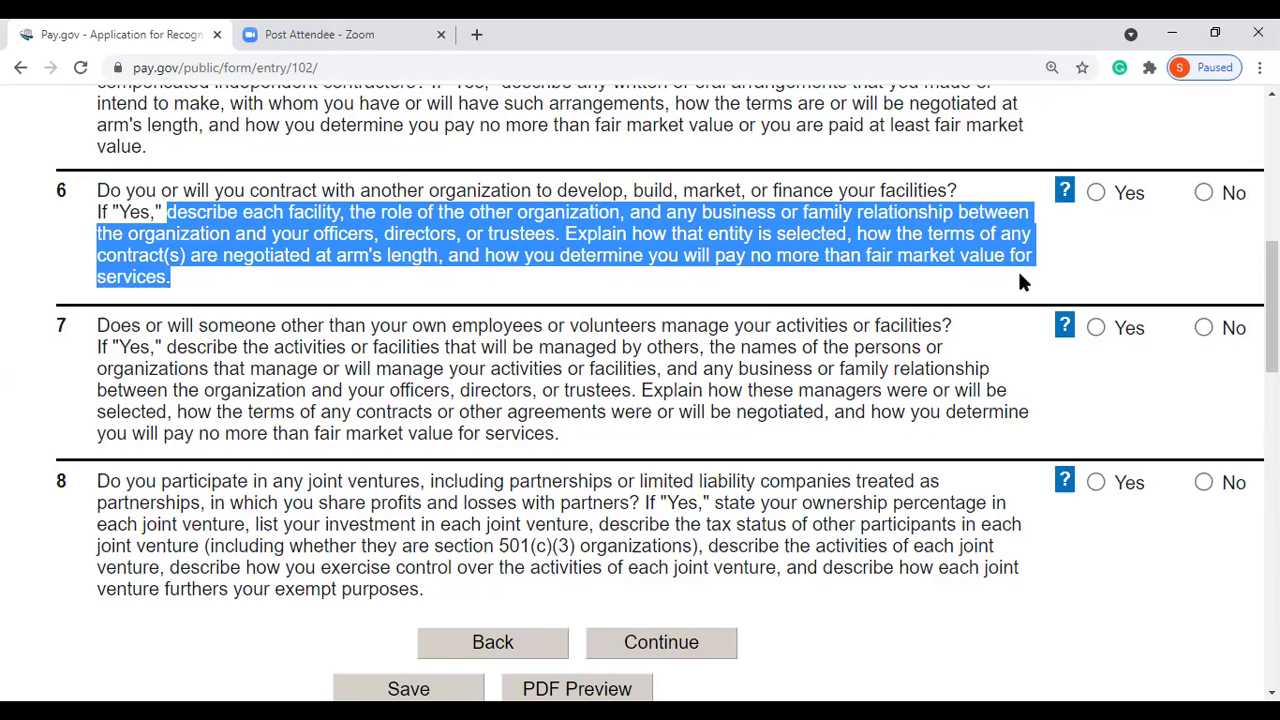
left_click(4, 268)
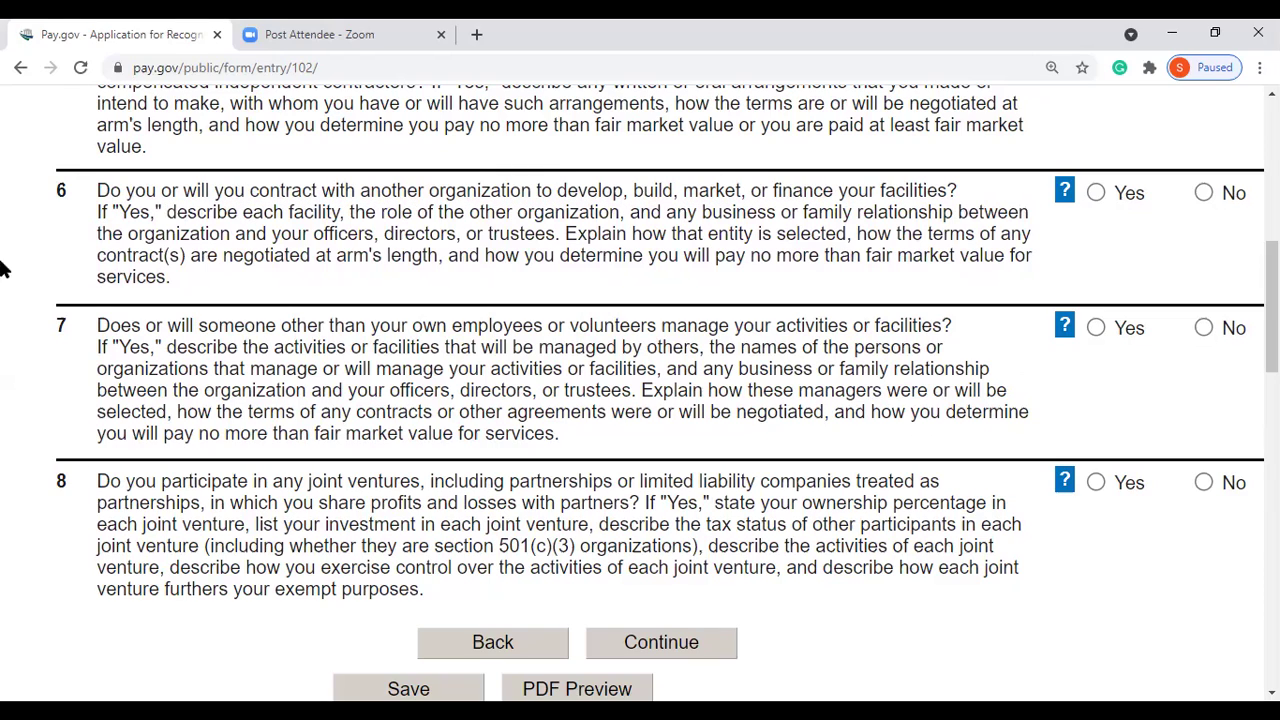
Read question 6's 'Develop' definition in its help note, close it, and answer question 7 No.
left_click(1066, 192)
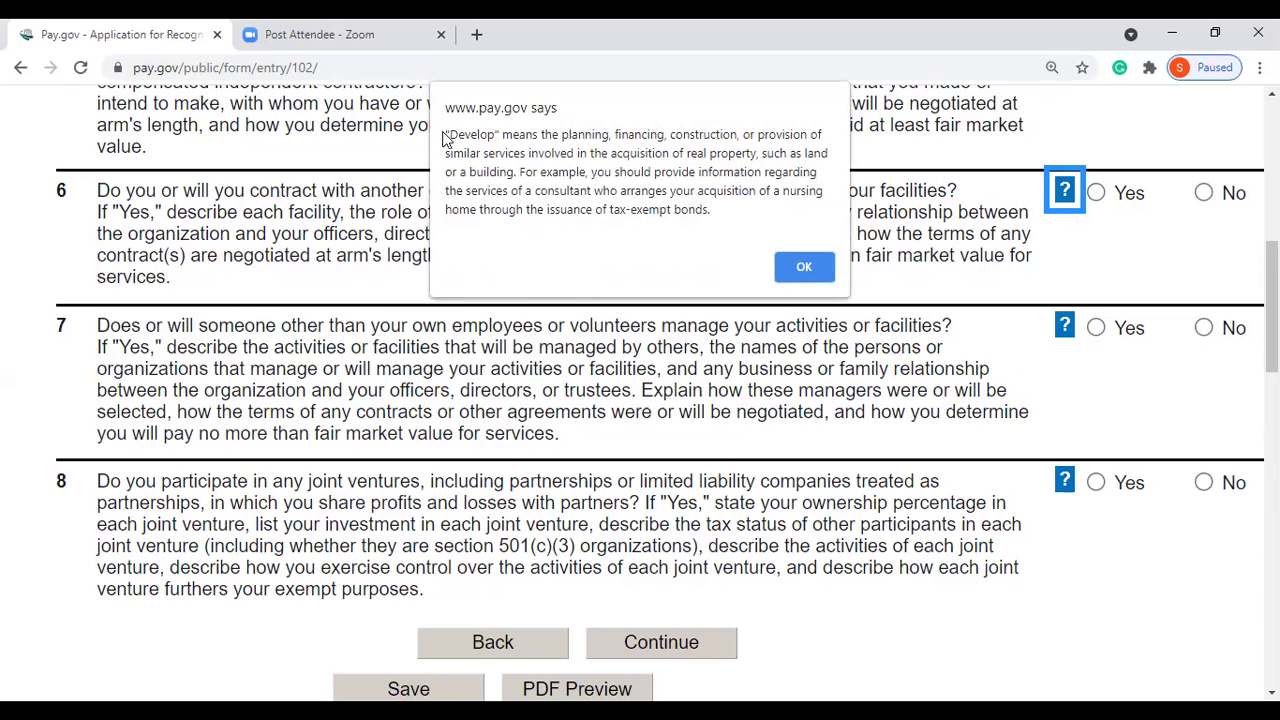
left_click_drag(447, 134, 826, 148)
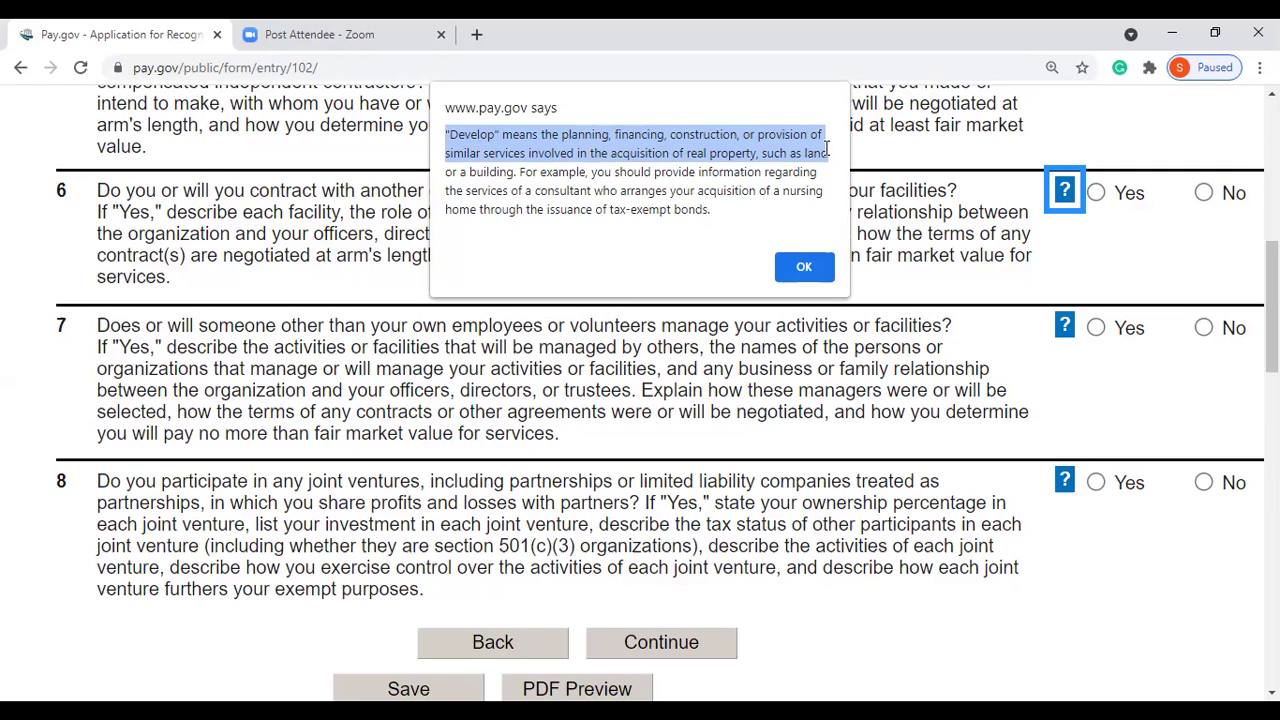
left_click_drag(826, 148, 818, 204)
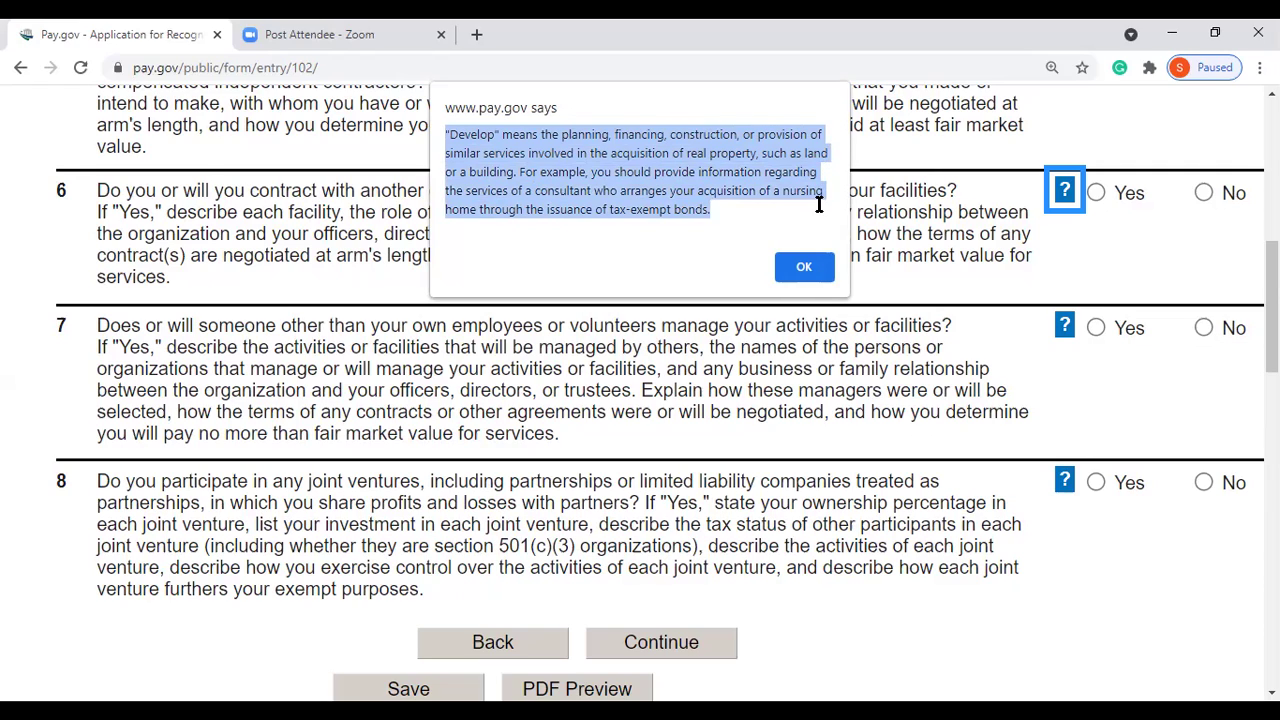
left_click(800, 266)
left_click(1202, 330)
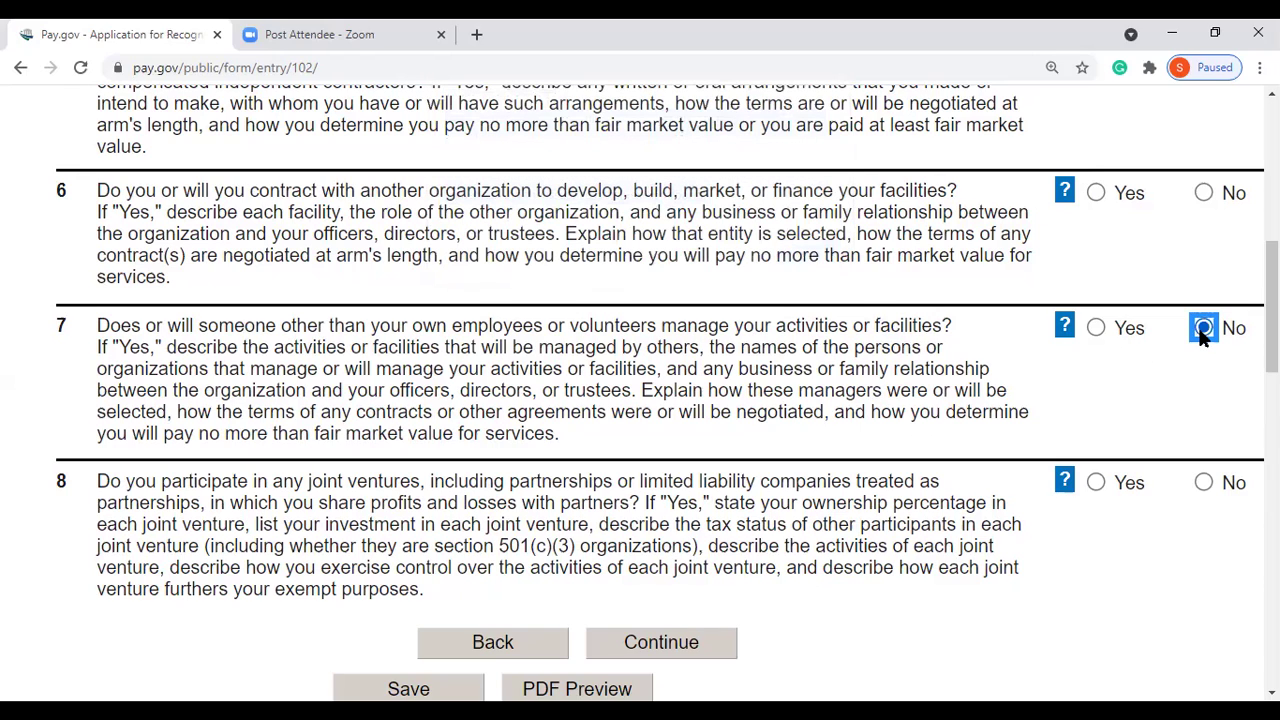
Answer No to question 6, then read and close question 7's 'Manage' definition.
left_click(1203, 194)
left_click_drag(99, 326, 966, 340)
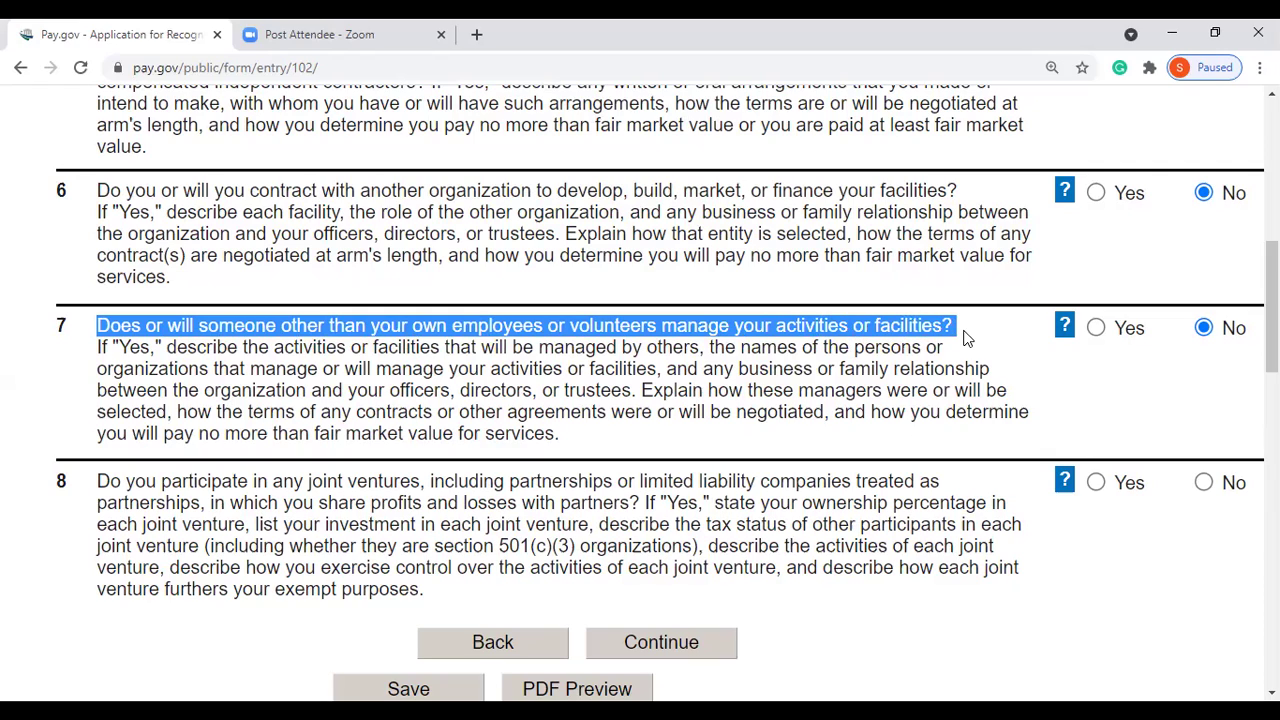
left_click(1066, 330)
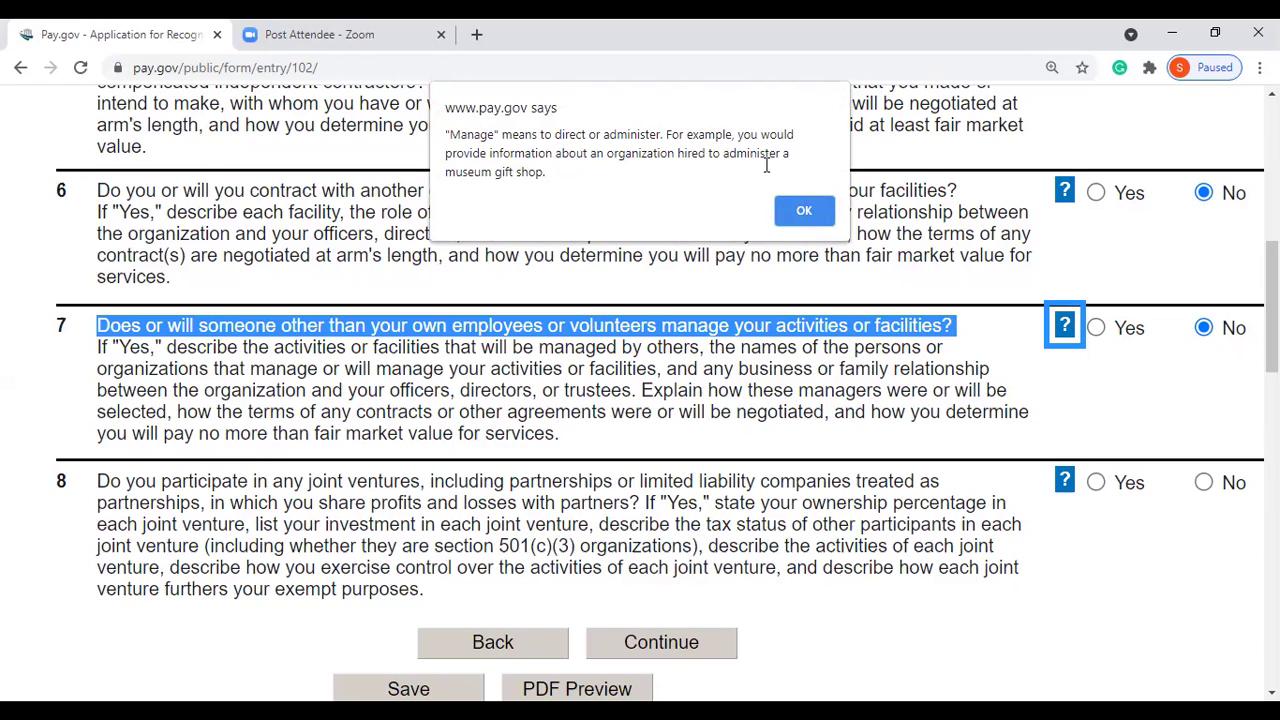
left_click(806, 212)
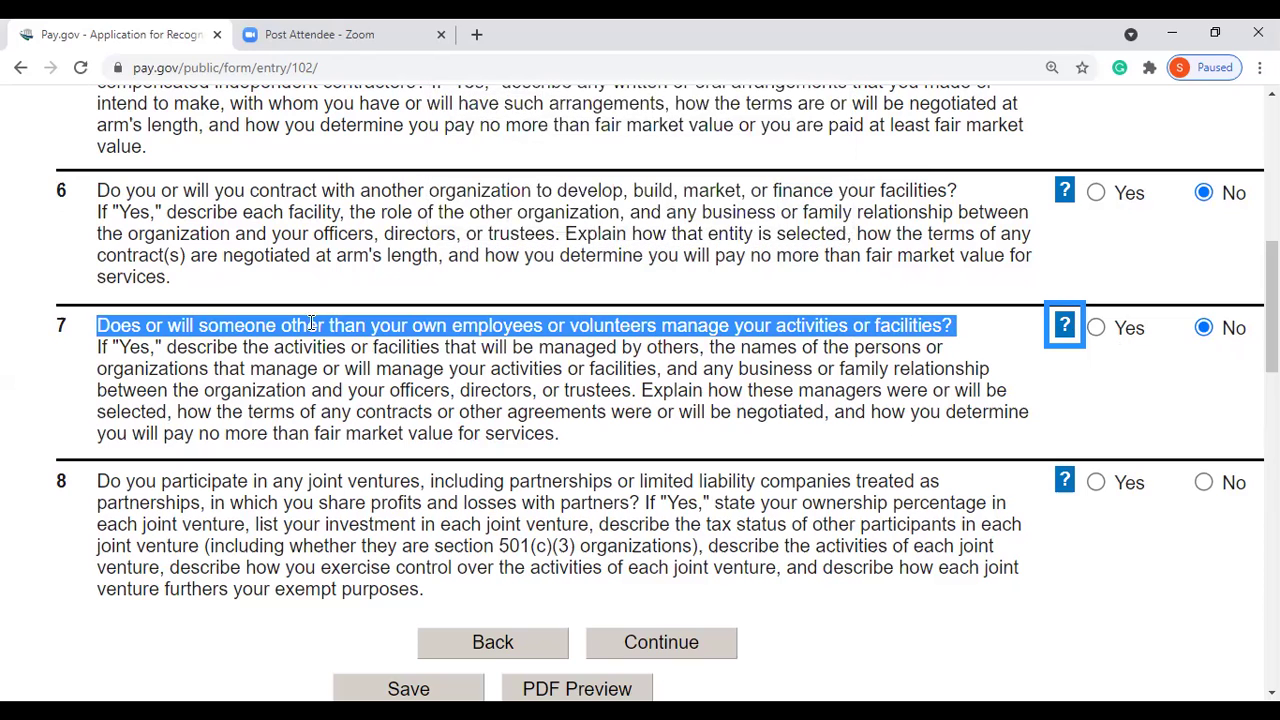
Read through question 8 on joint ventures, highlighting its full text and instructions.
scroll(667, 392, "down", 2)
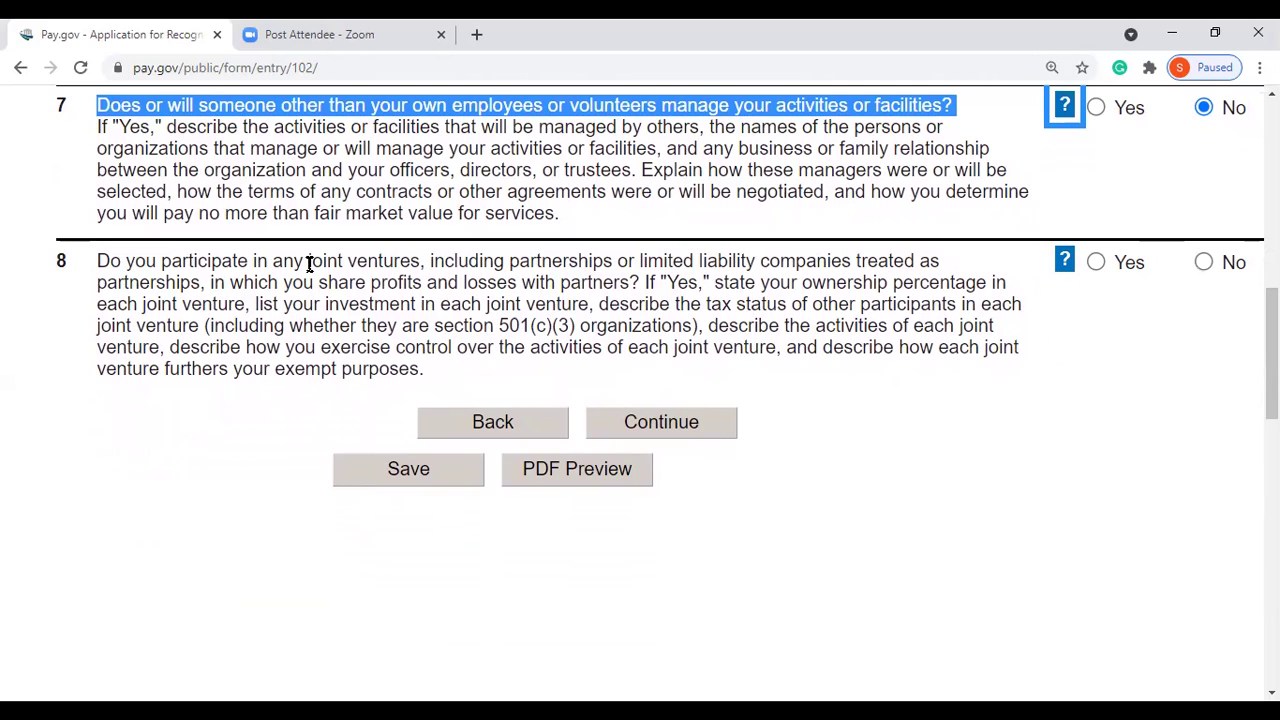
left_click_drag(308, 262, 938, 282)
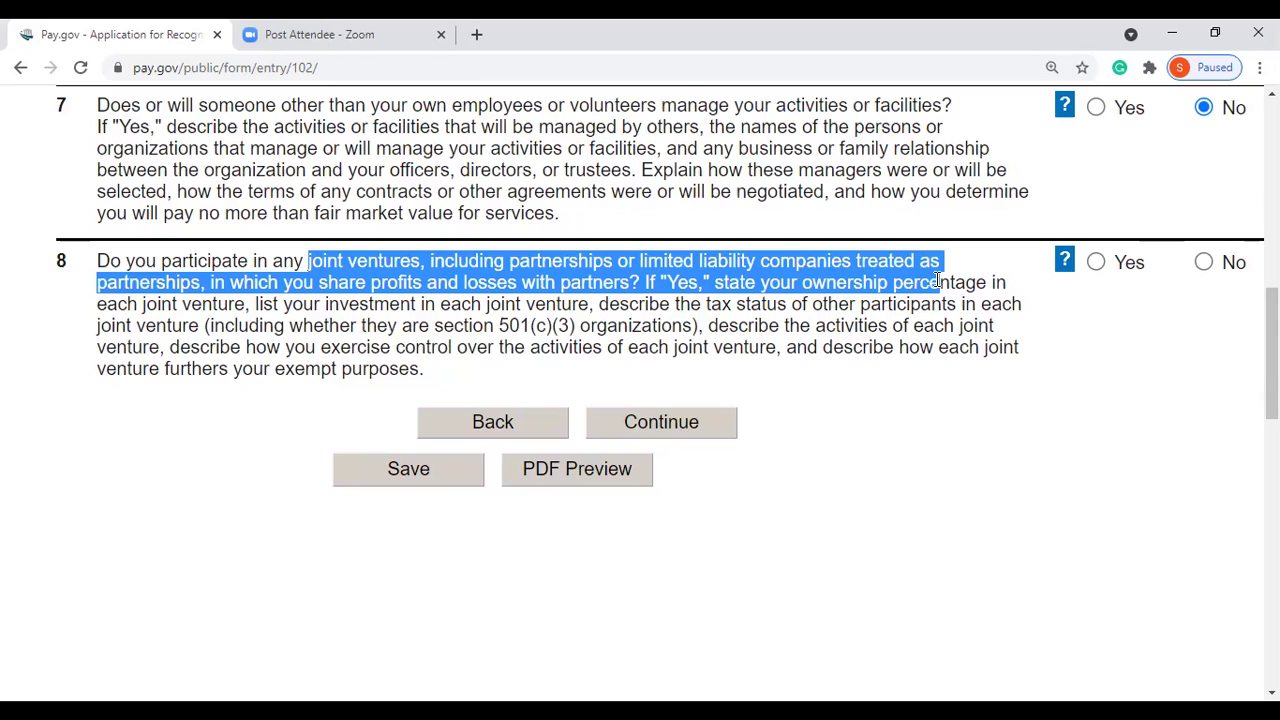
left_click_drag(938, 282, 1012, 330)
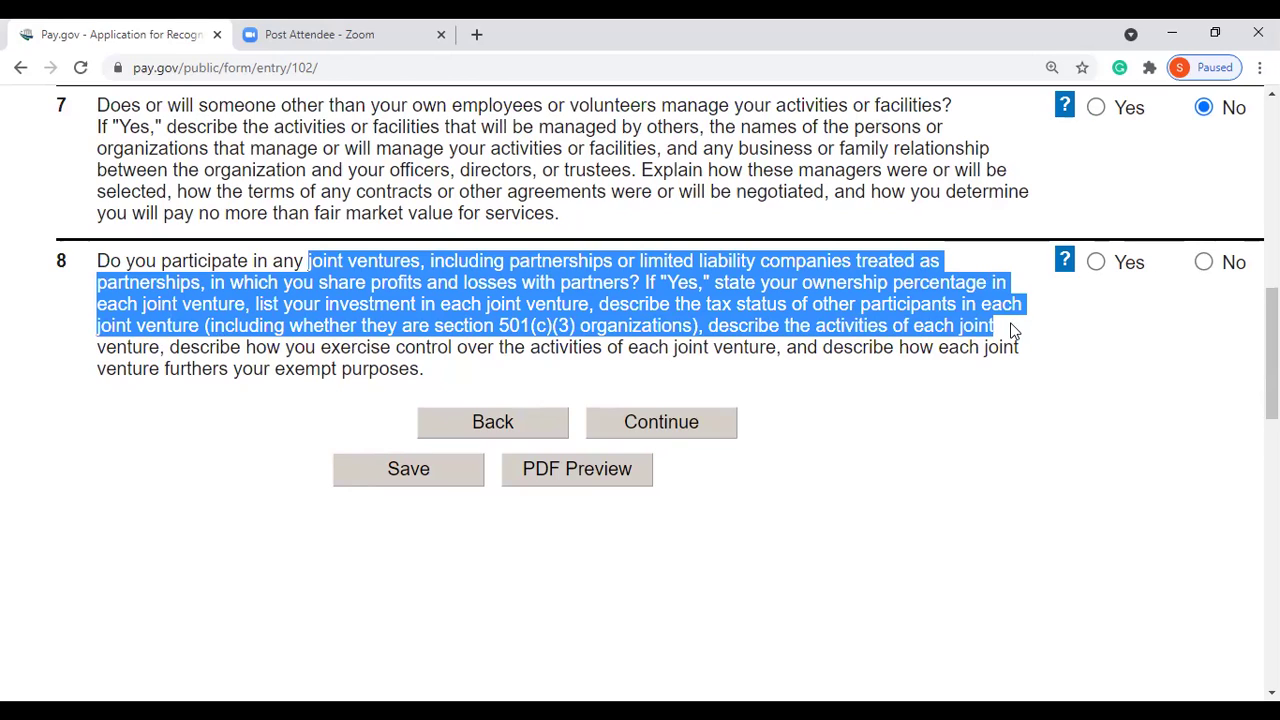
left_click_drag(1012, 330, 1027, 341)
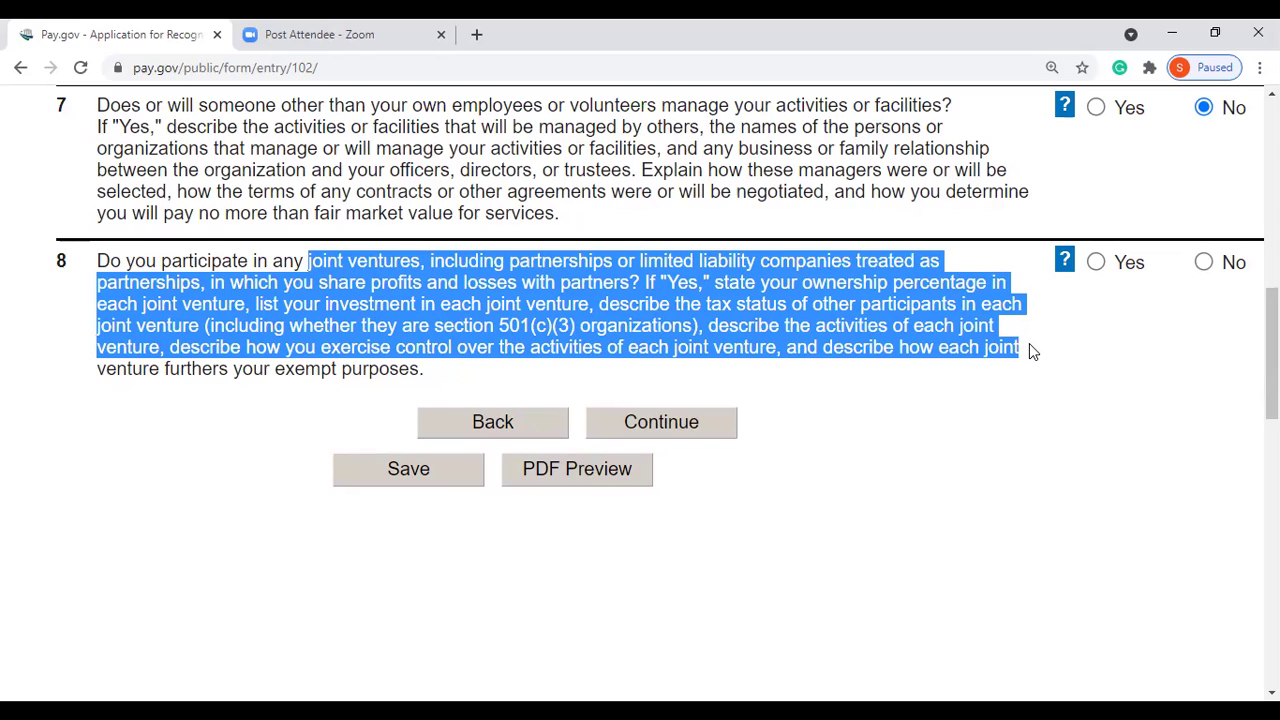
left_click_drag(1030, 361, 1030, 361)
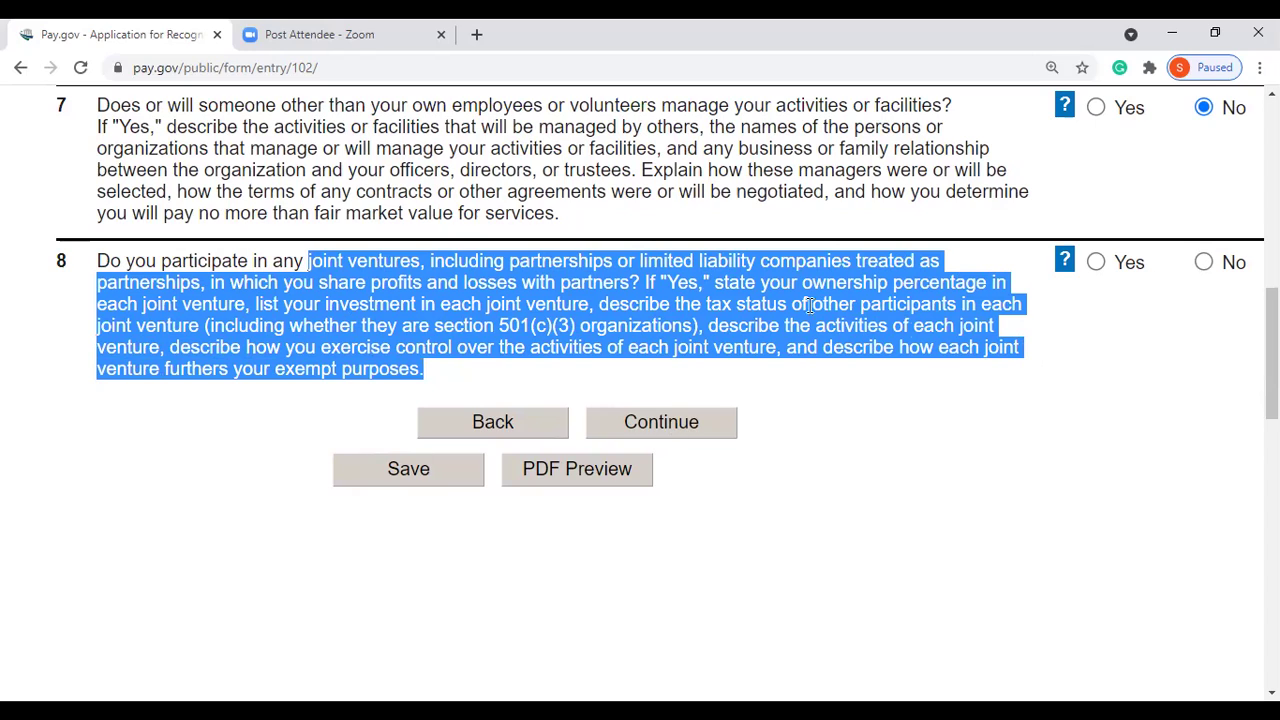
Review the joint venture definition, then answer No to question 8.
left_click(1065, 261)
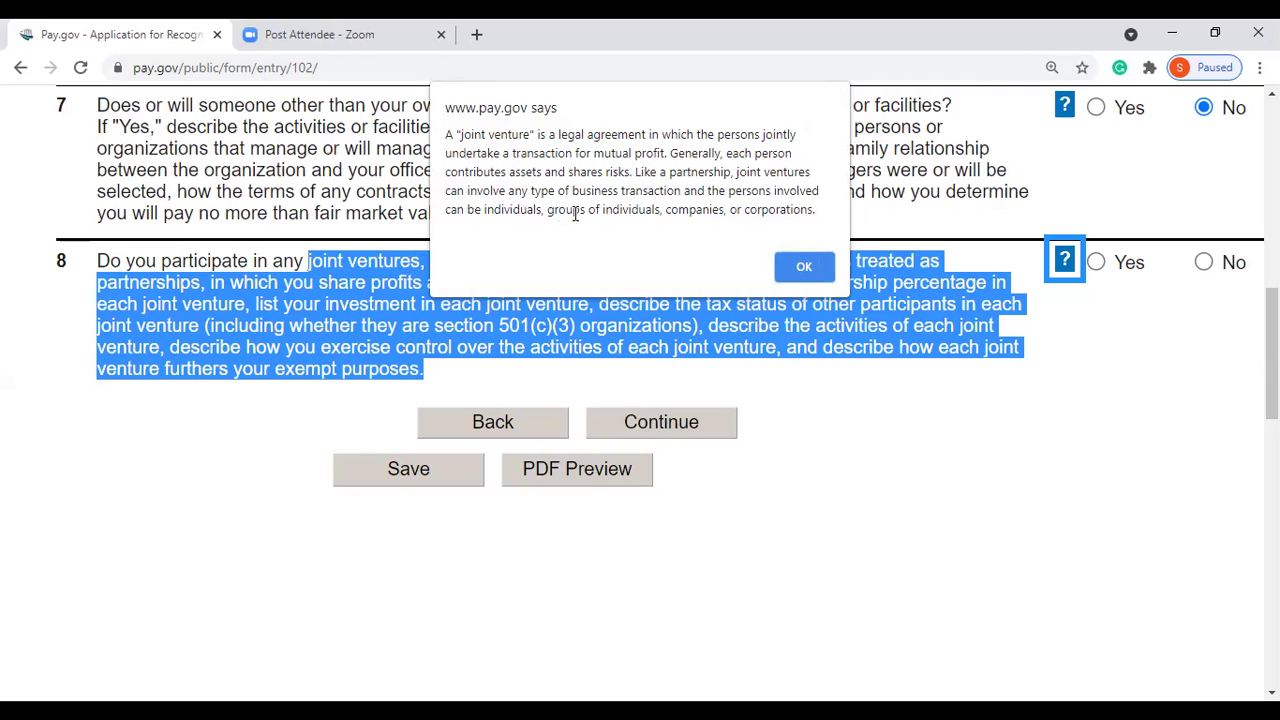
left_click(804, 266)
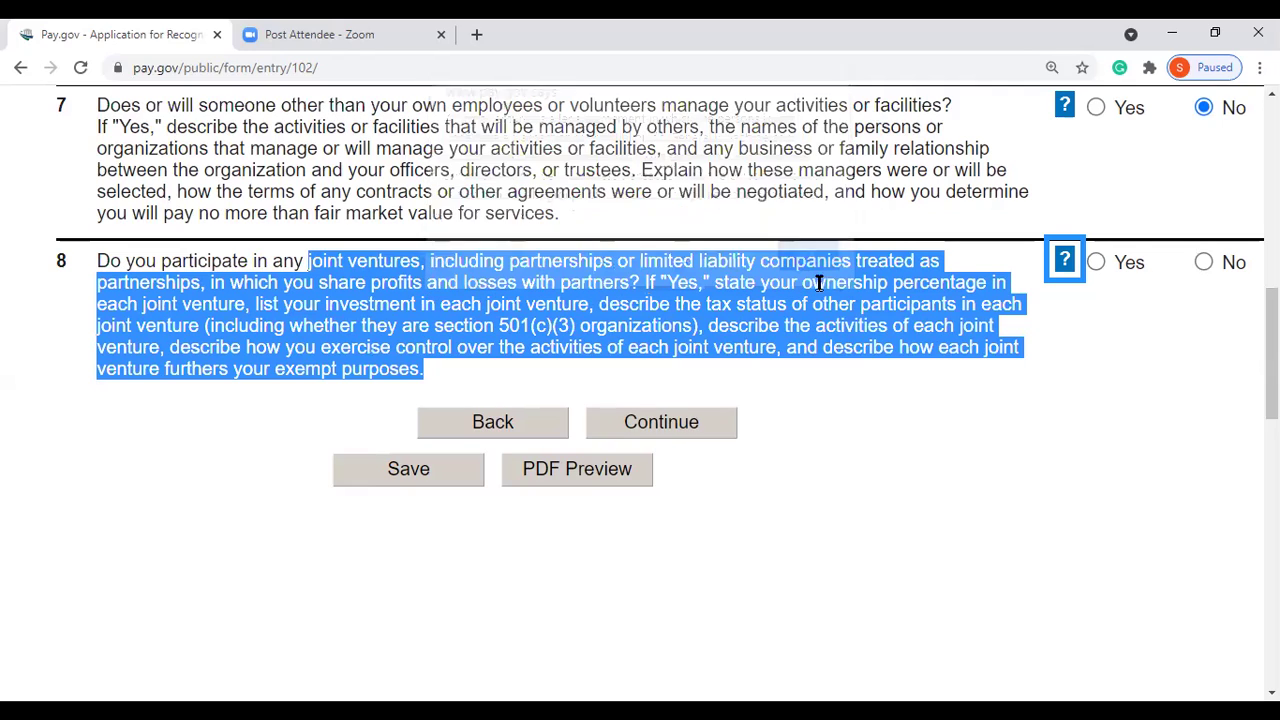
left_click(1205, 262)
left_click(1165, 352)
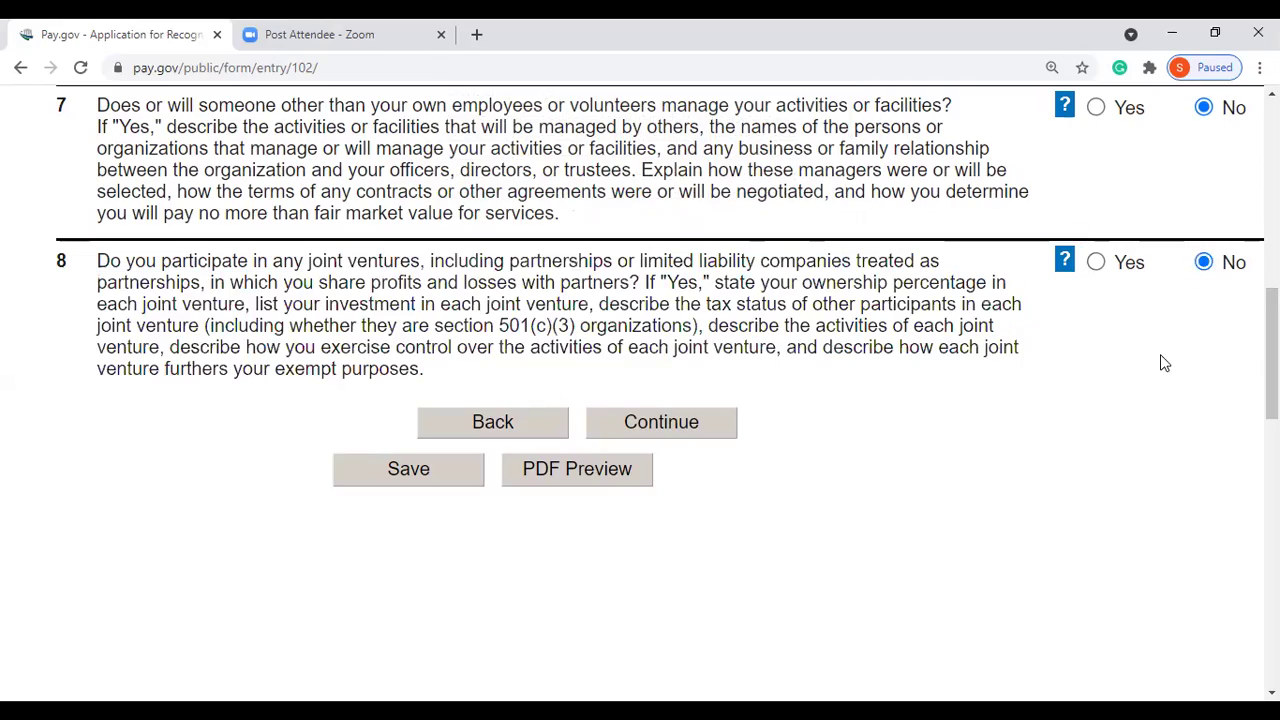
Confirm questions 5–8 all read No and submit Part V to reach Part VI Financial Data.
scroll(660, 400, "up", 5)
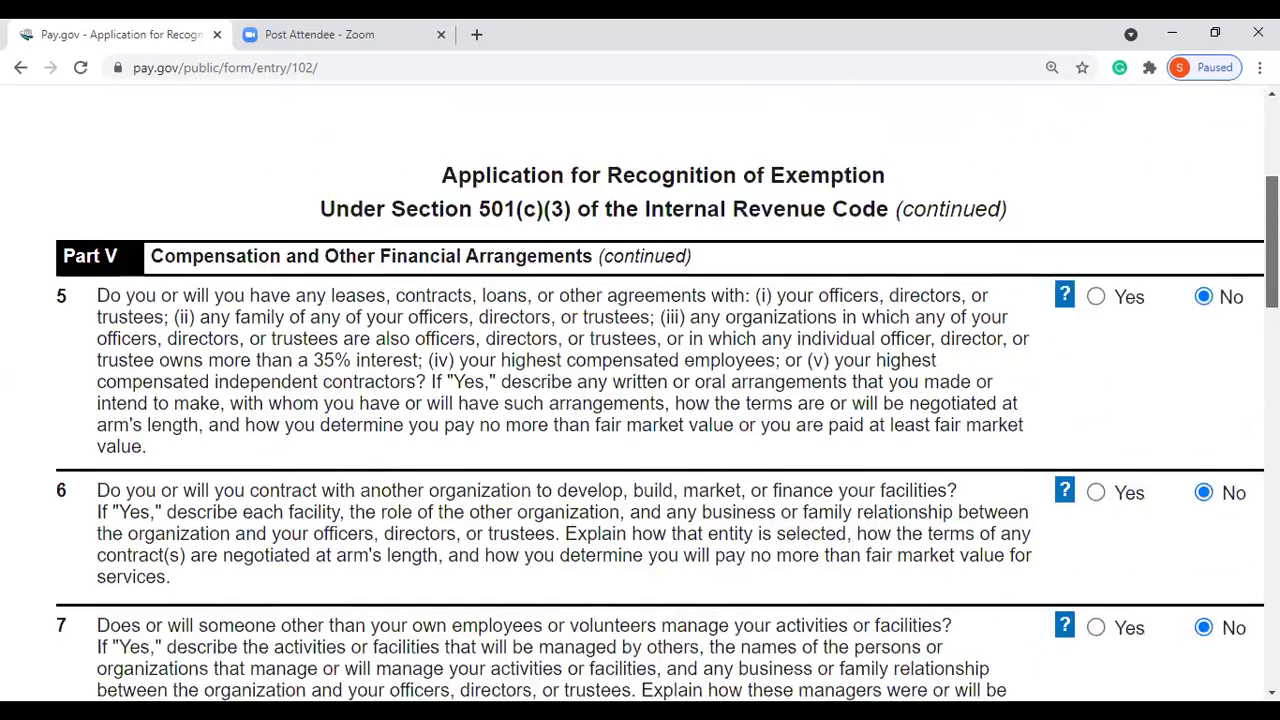
scroll(660, 400, "down", 1)
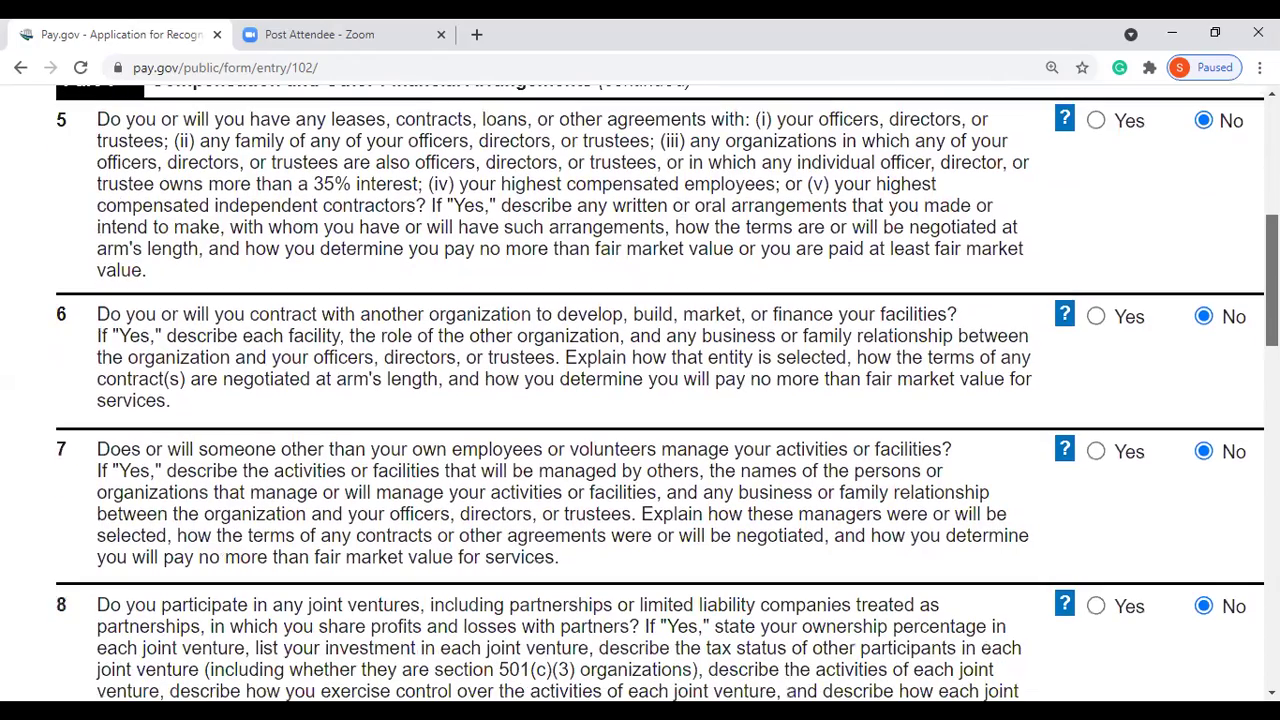
scroll(660, 400, "up", 1)
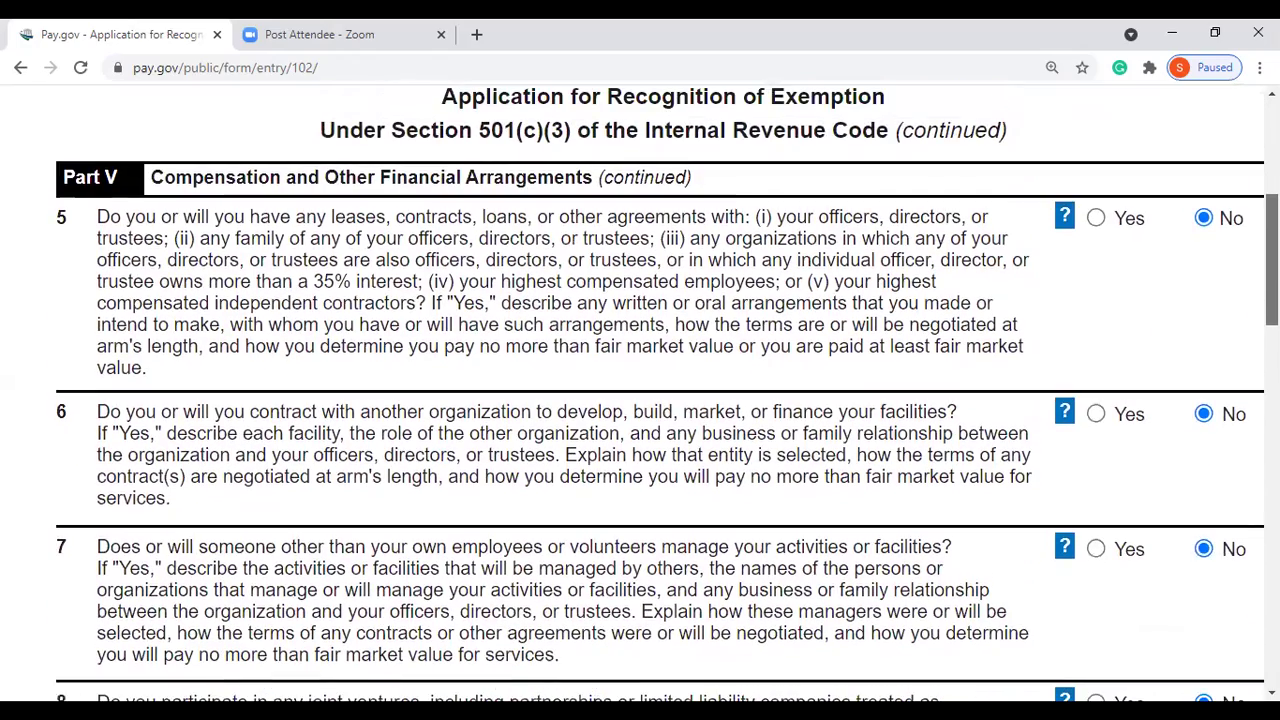
scroll(975, 482, "down", 4)
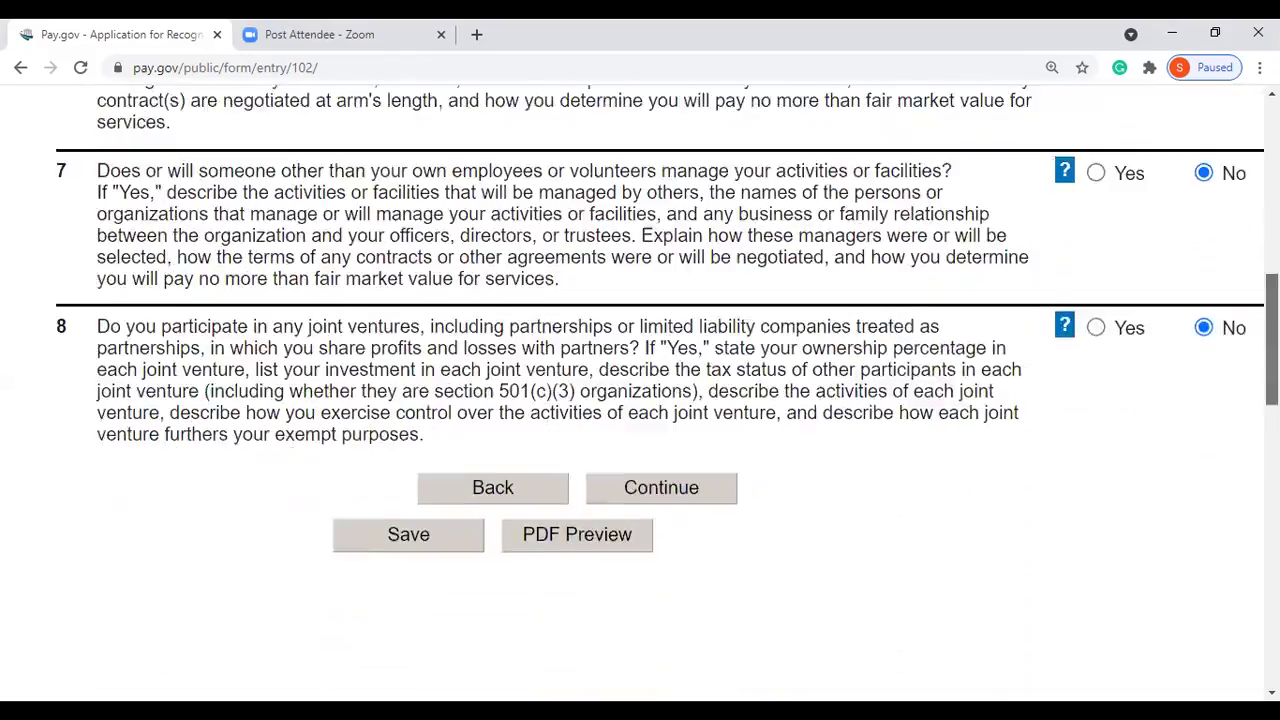
left_click(684, 450)
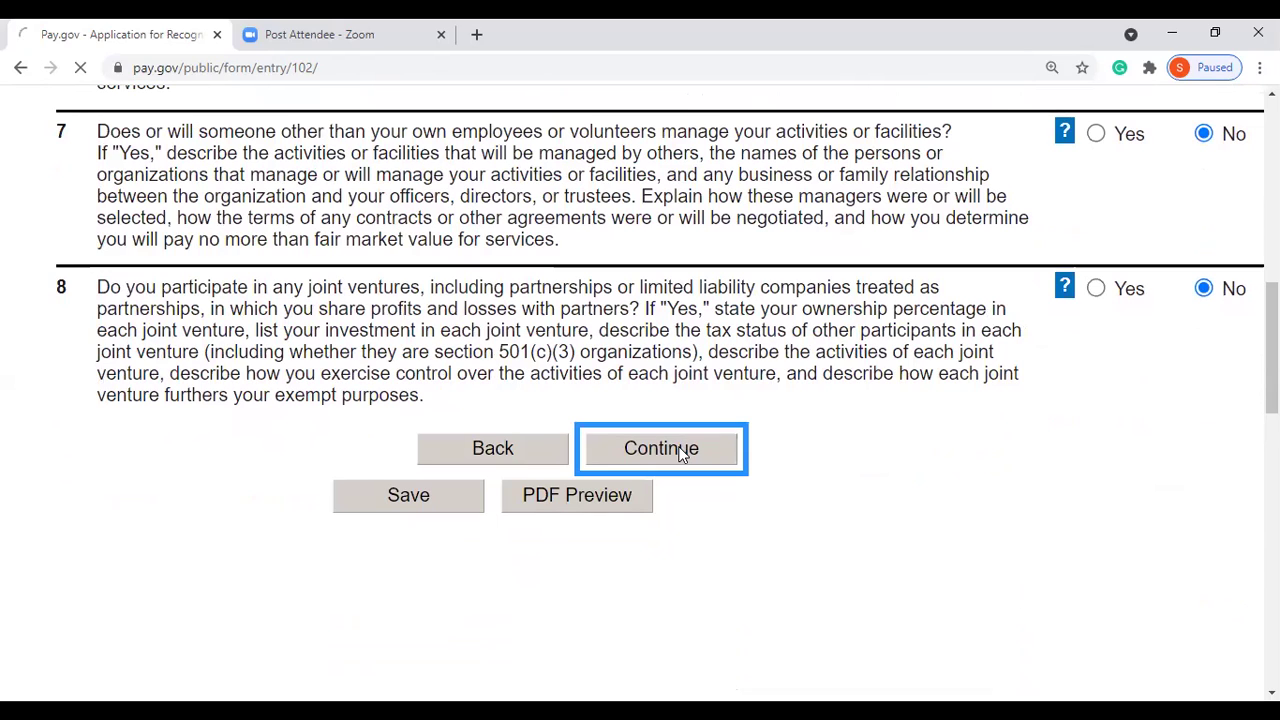